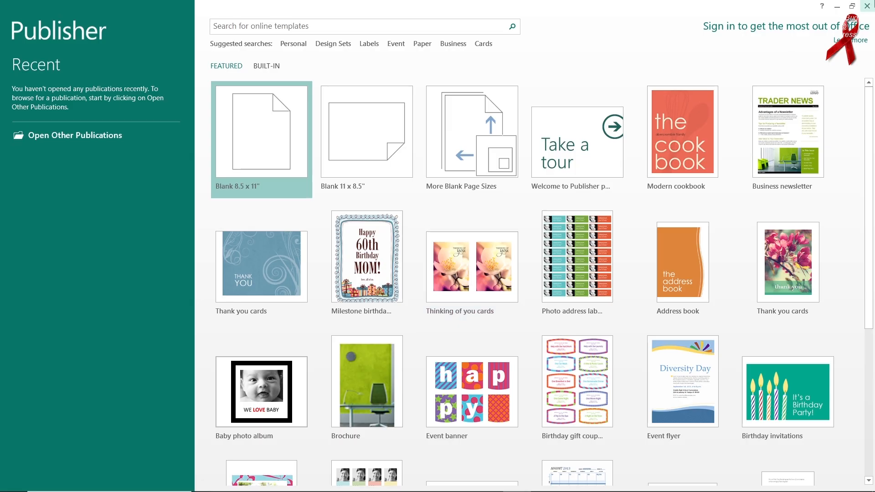
Step: Close Publisher, relaunch it from the desktop and dismiss the activation wizard
left_click(872, 6)
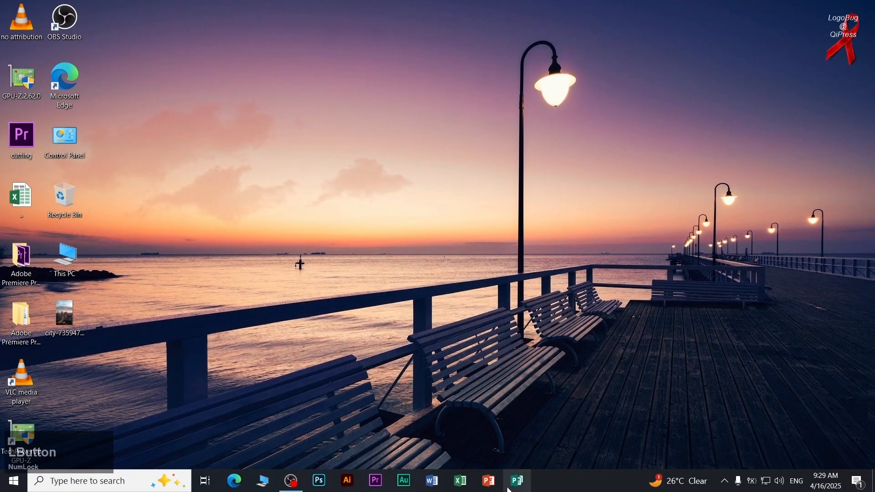
left_click(516, 484)
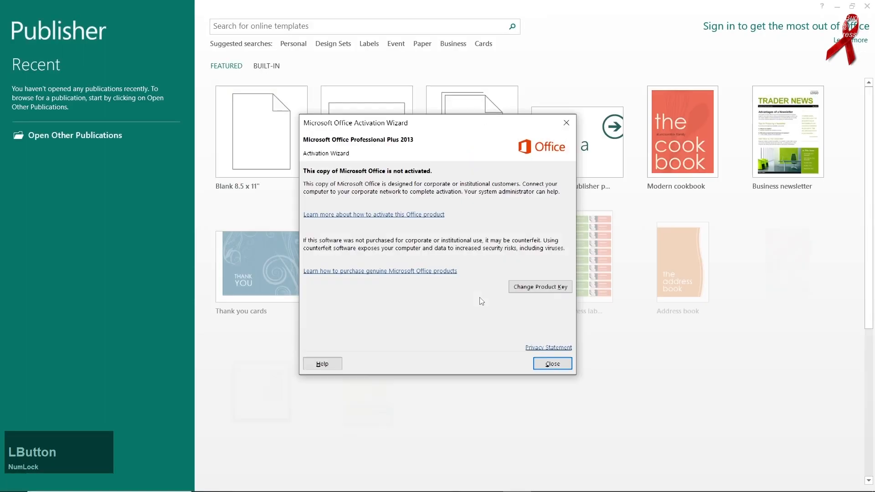
mouse_move(871, 150)
left_mouse_down()
mouse_move(871, 283)
mouse_move(871, 153)
left_mouse_up()
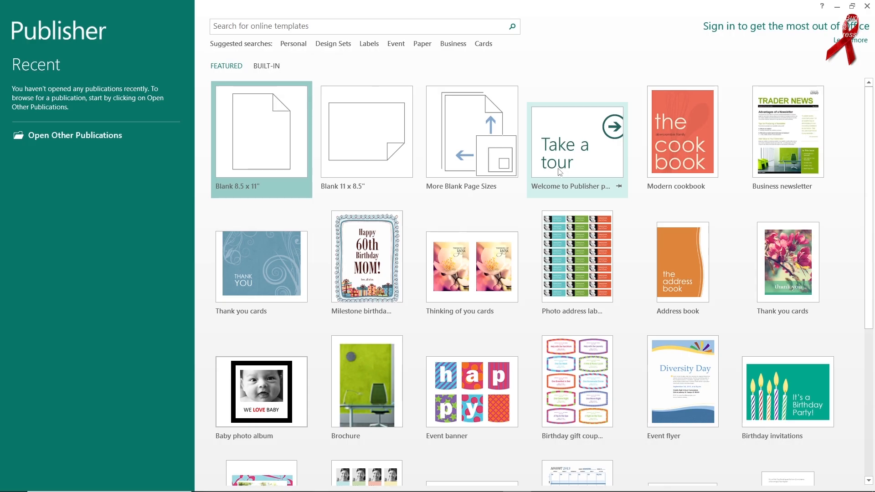
Step: Browse the featured templates and create a publication from the blue swirl Thank you cards template
scroll(559, 177, "down", 3)
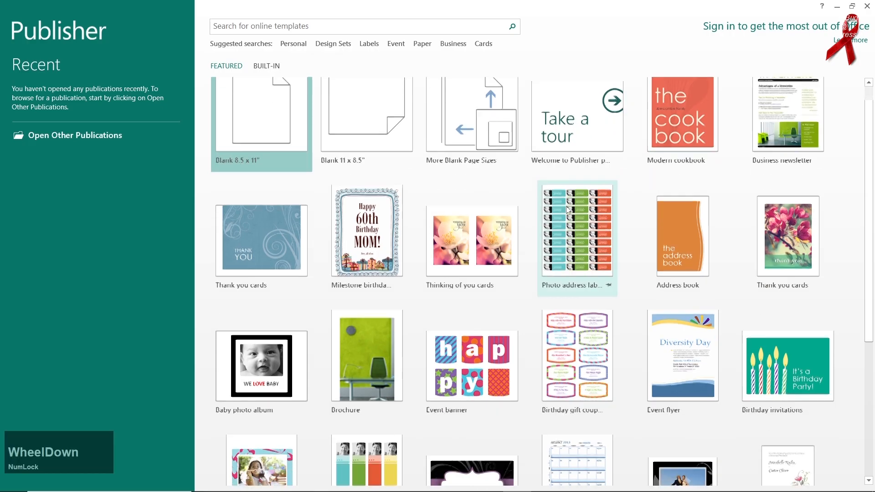
scroll(565, 235, "down", 3)
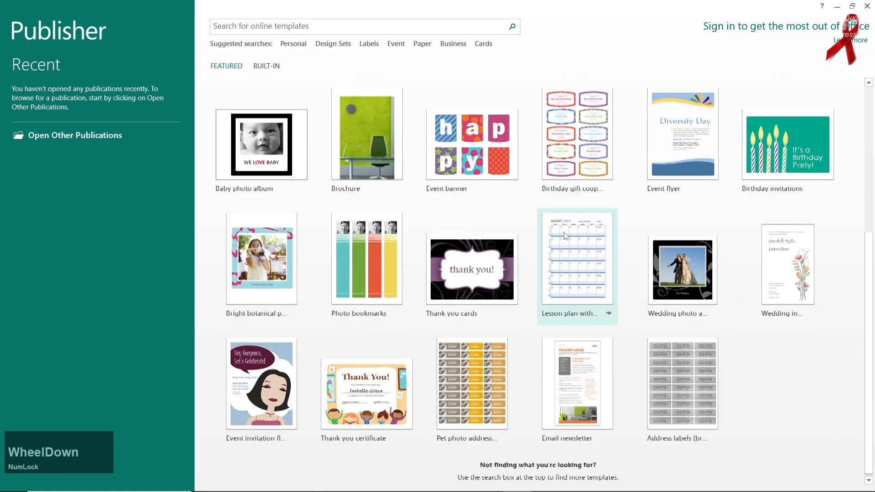
scroll(564, 235, "up", 4)
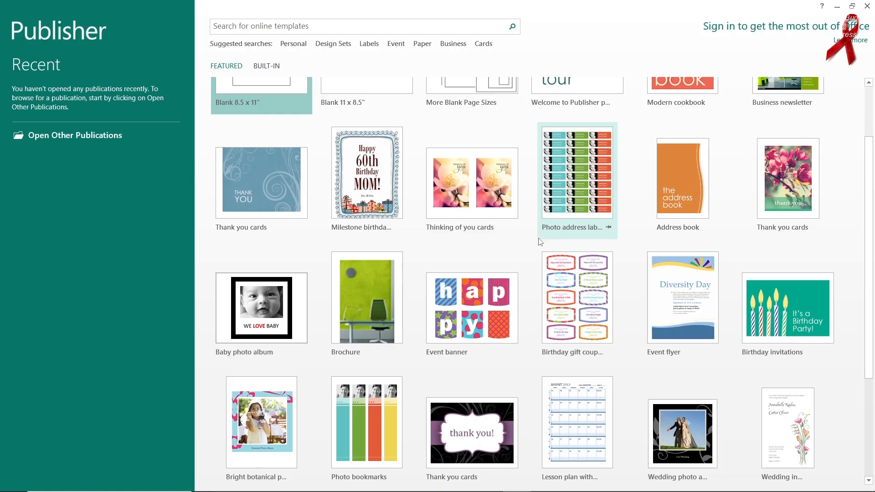
scroll(540, 242, "up", 2)
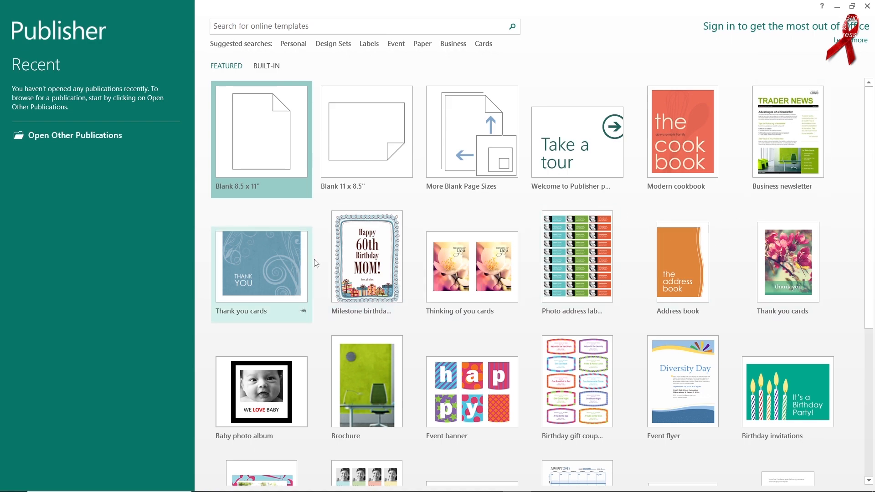
scroll(274, 282, "down", 5)
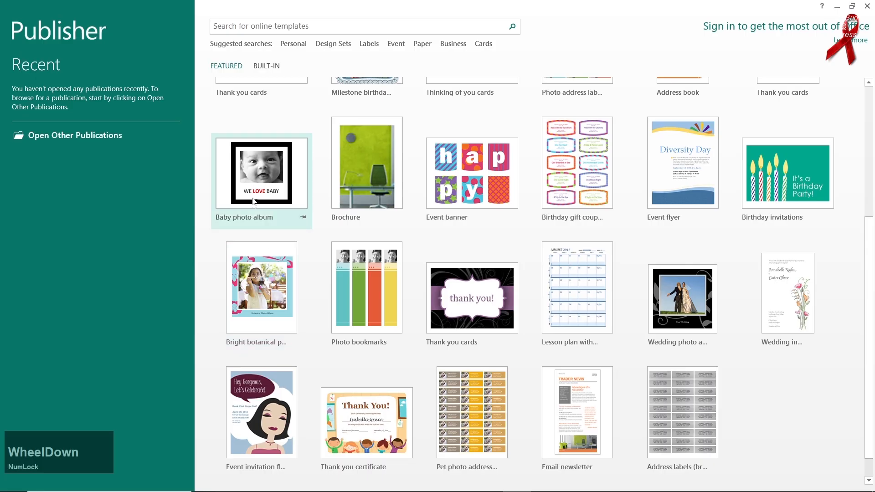
scroll(254, 204, "up", 2)
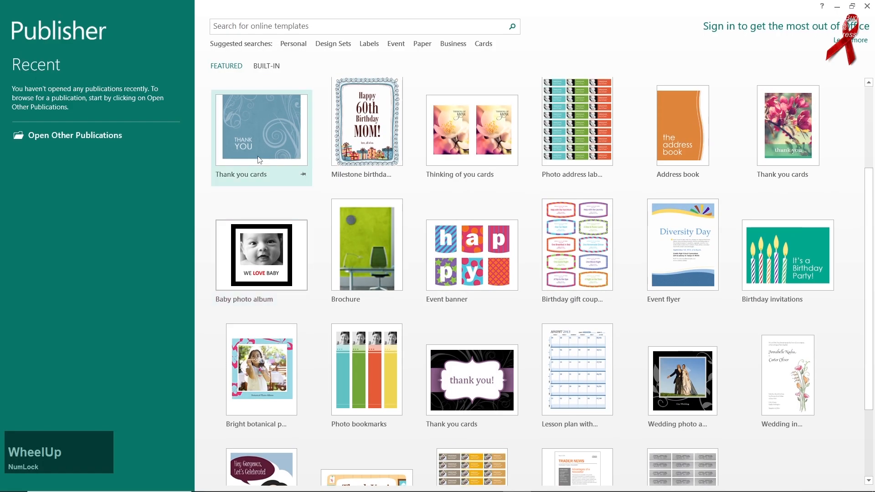
left_click(259, 159)
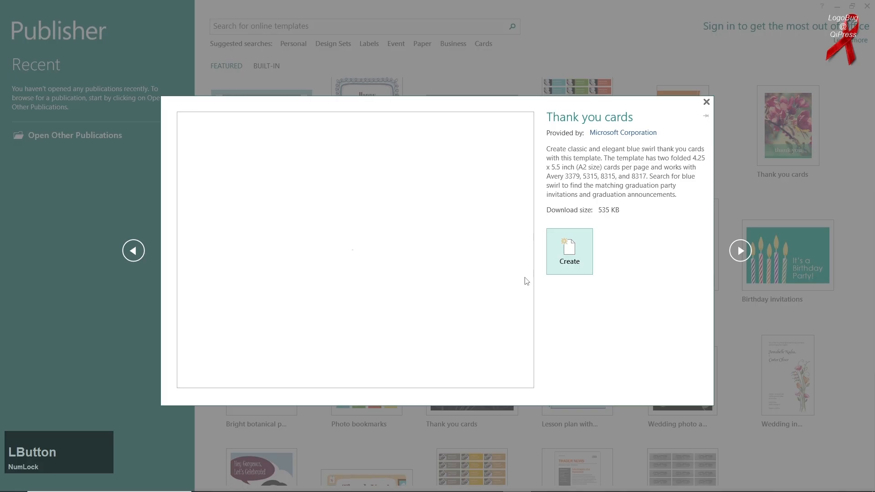
left_click(568, 261)
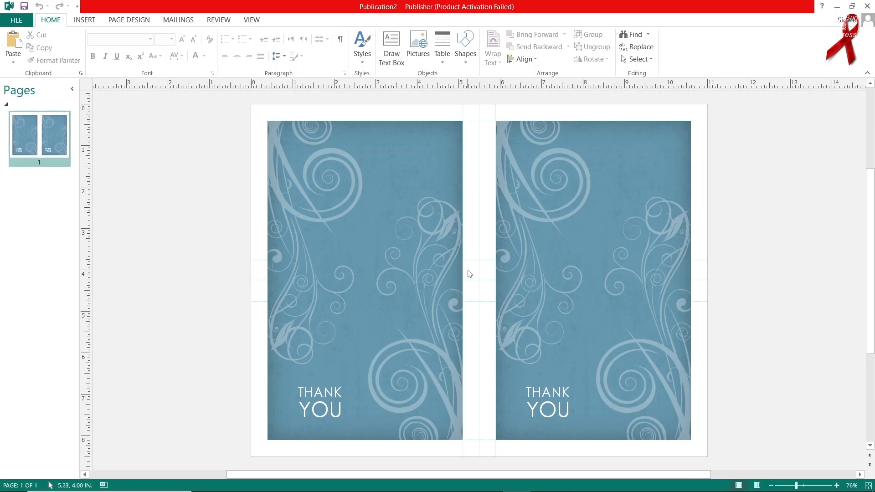
scroll(406, 308, "down", 2)
scroll(405, 308, "up", 1)
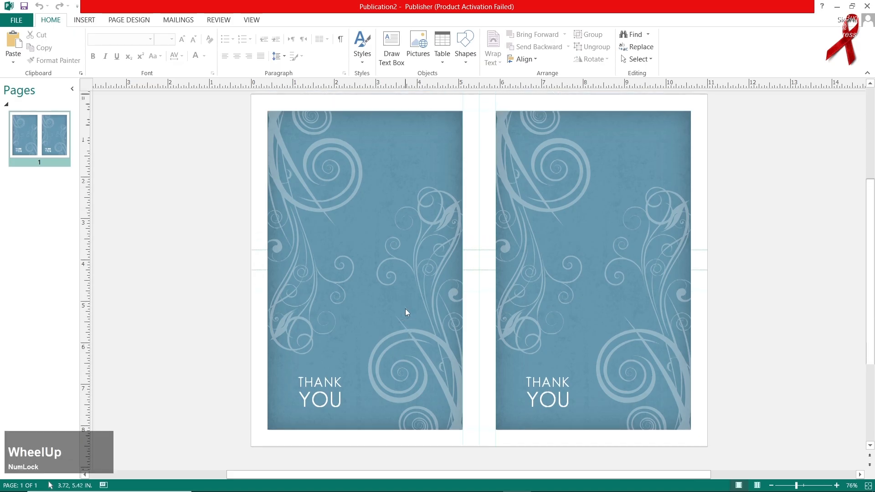
left_click(378, 263)
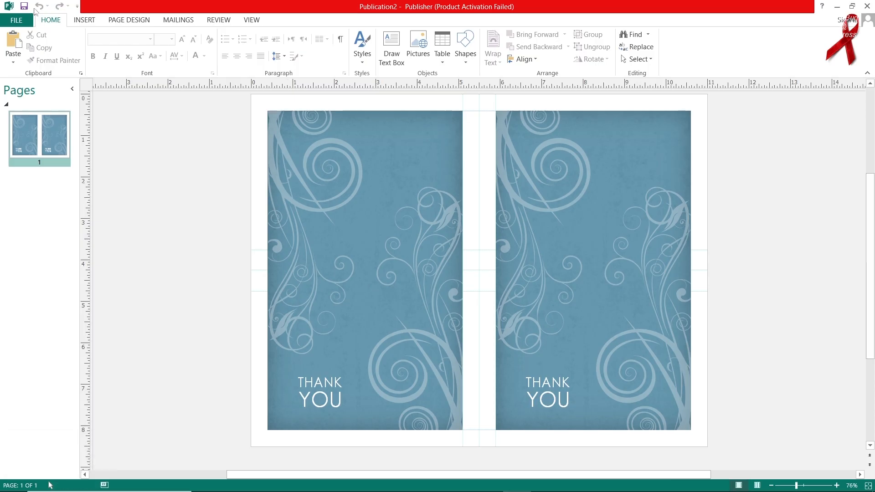
Step: Create another new publication from the featured Business newsletter template and dismiss the activation wizard
left_click(21, 20)
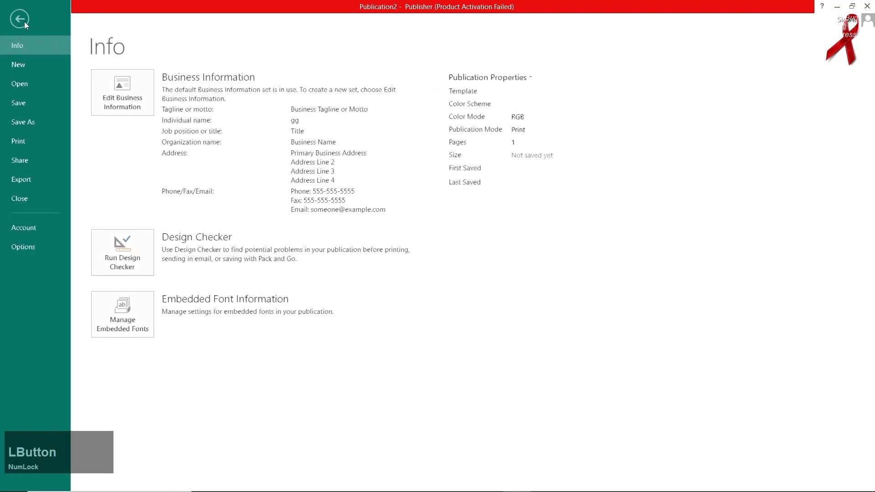
left_click(39, 68)
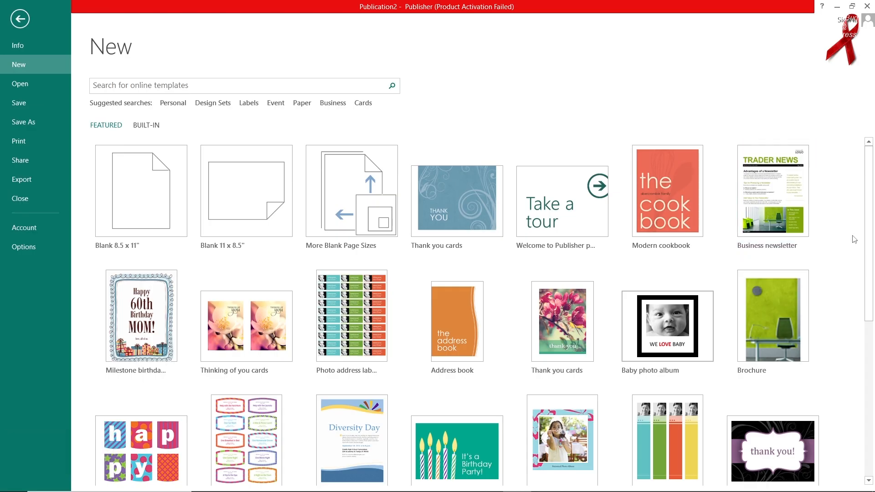
left_click_drag(869, 256, 872, 408)
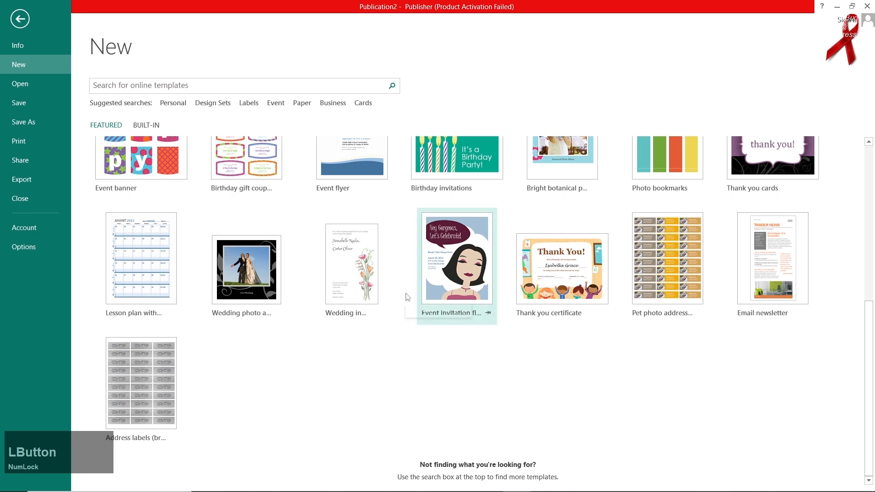
left_click(183, 108)
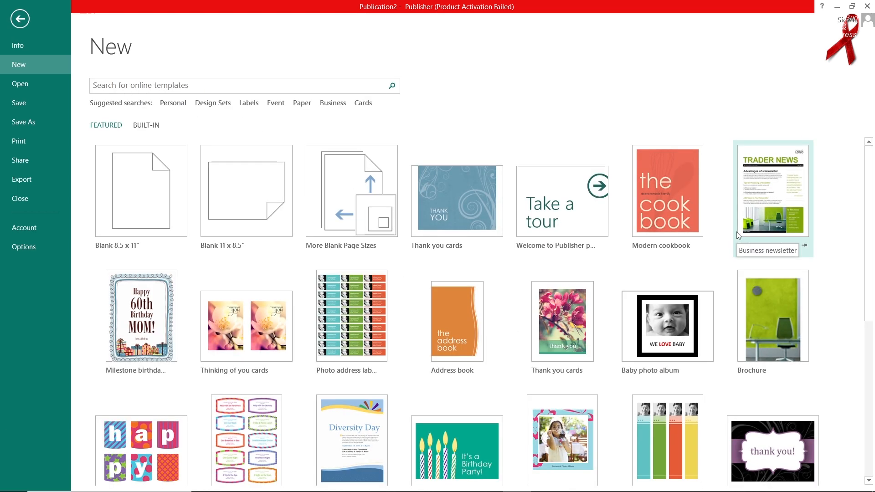
left_click(737, 232)
left_click(508, 291)
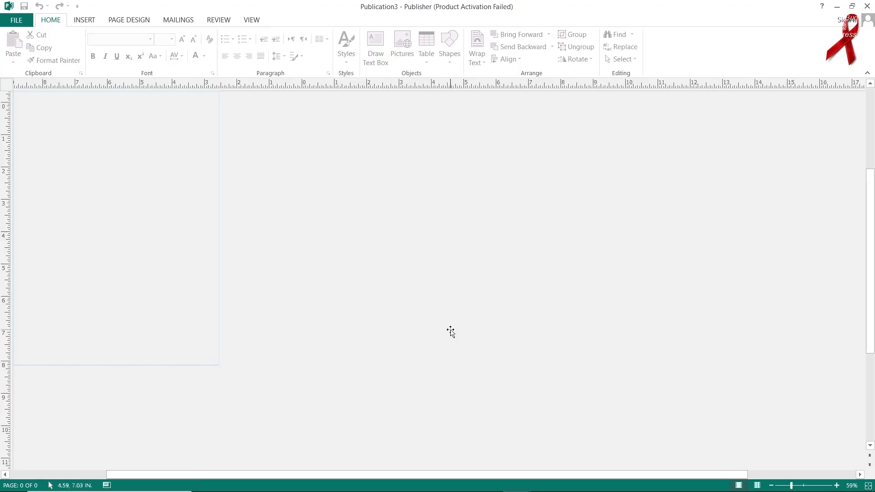
left_click(552, 364)
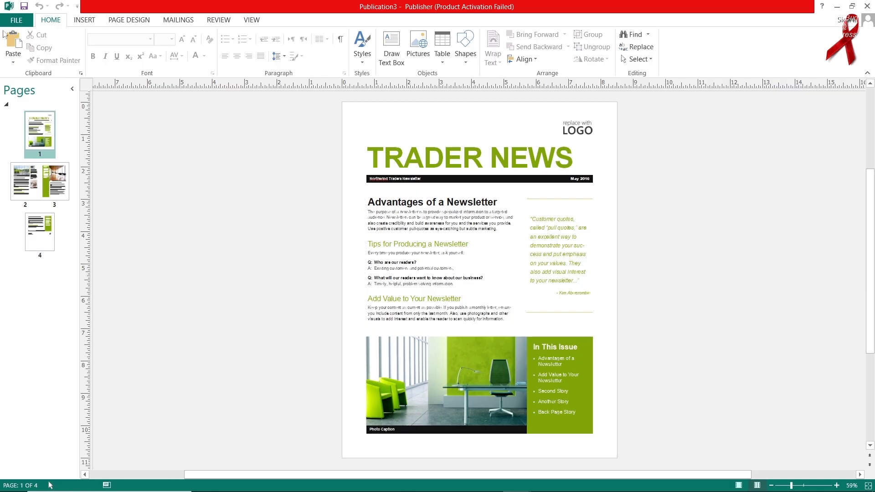
Step: Create a new blank 8.5 x 11" publication and dismiss the activation wizard
left_click(24, 20)
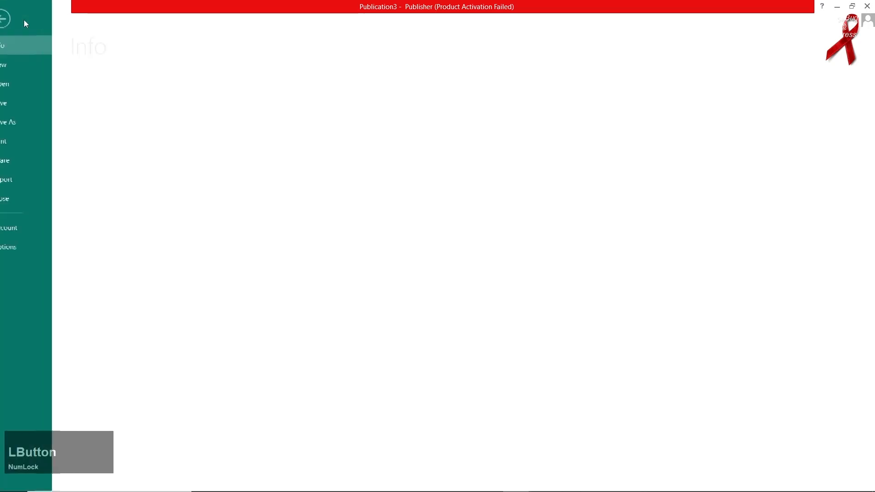
left_click(36, 64)
left_click(181, 212)
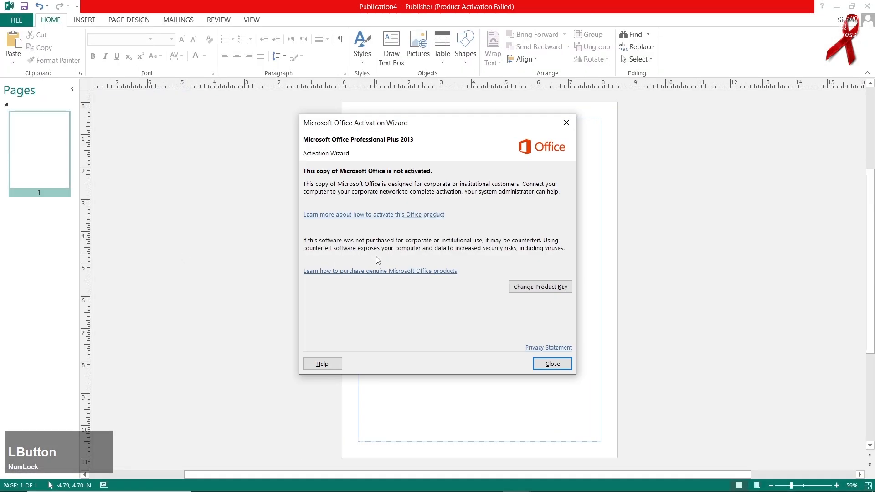
left_click(553, 364)
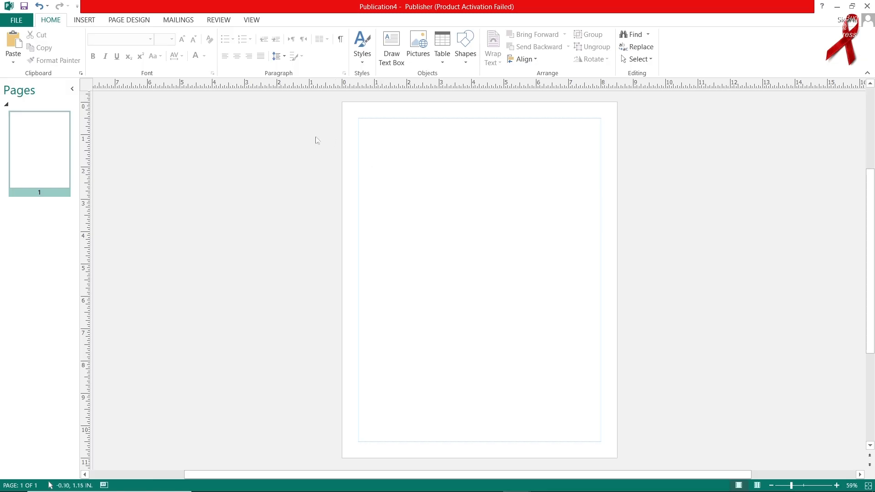
Step: Enter the text "In this tutorial we will learn" on the blank page
left_click(401, 144)
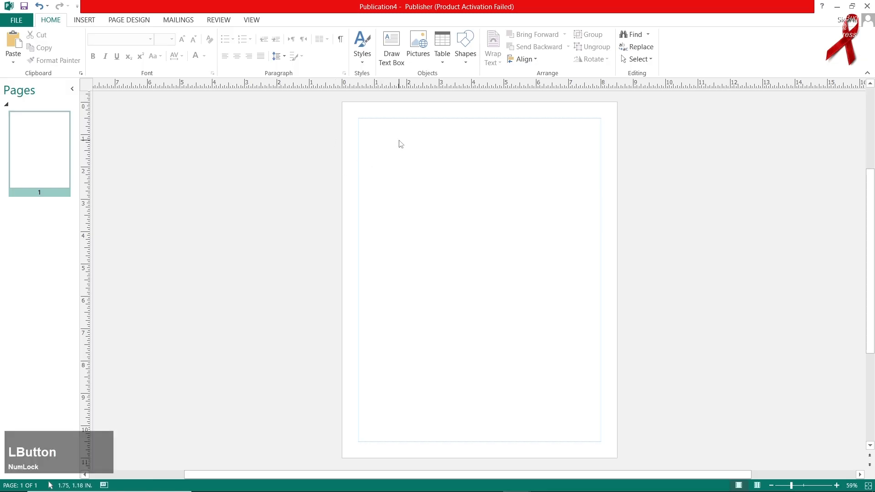
type("In ")
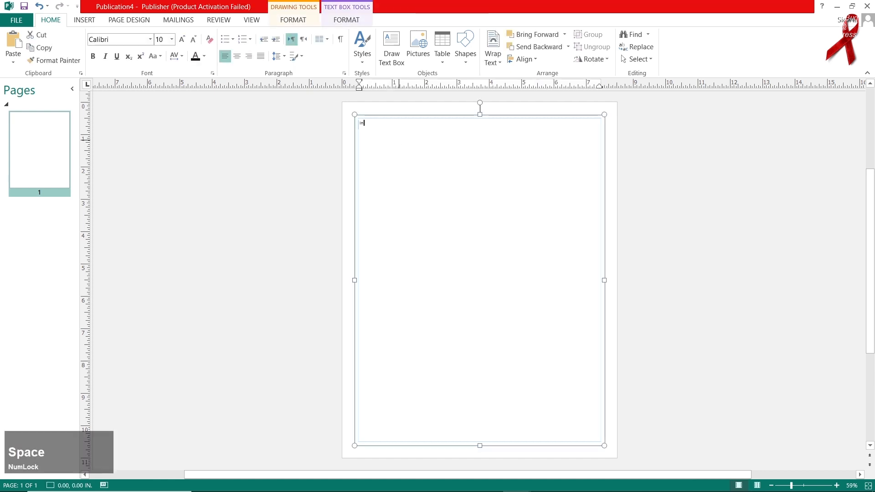
type("this ti")
type("ti")
key("BackSpace")
key("BackSpace")
key("BackSpace")
type("utorial we will le")
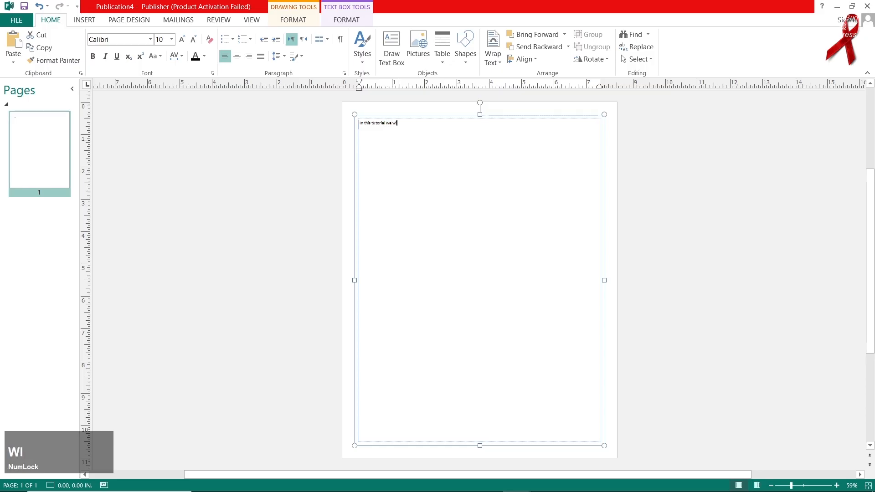
type("arn")
Step: Select all the text on the page and enlarge it to font size 36
key("ctrl+a")
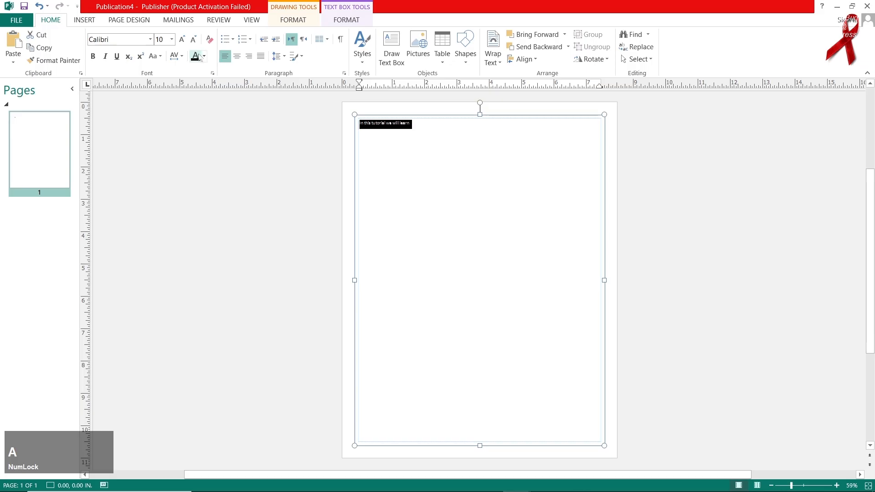
left_click(181, 39)
left_click(181, 39)
left_click(182, 39)
left_click(181, 39)
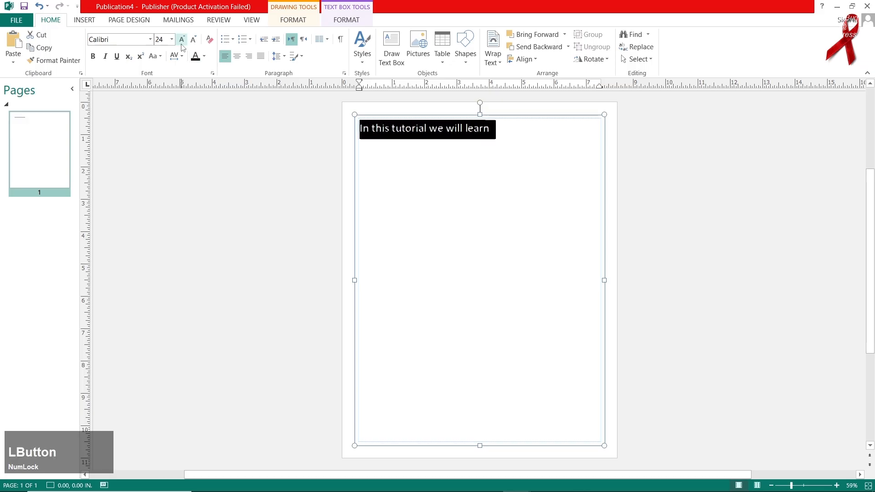
left_click(181, 39)
left_click(181, 41)
left_click(191, 43)
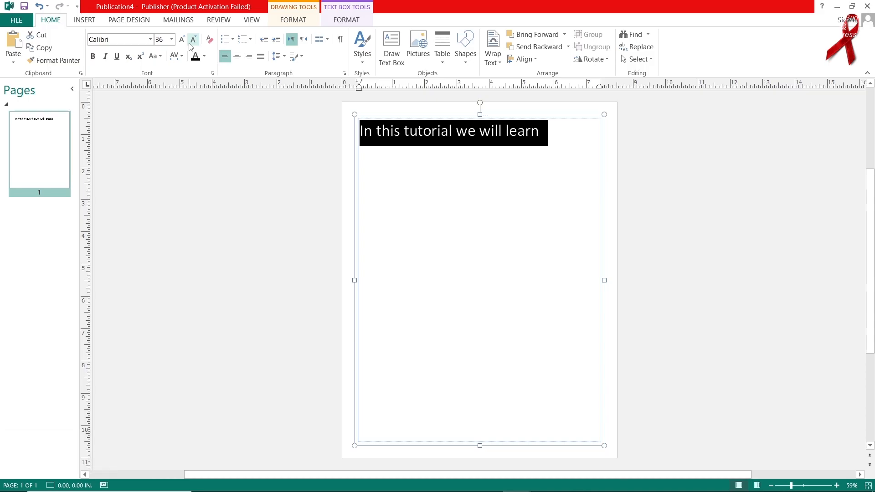
Step: Try font sizes 72 and 48 on the selected text, and return it to size 36
left_click(182, 39)
left_click(182, 40)
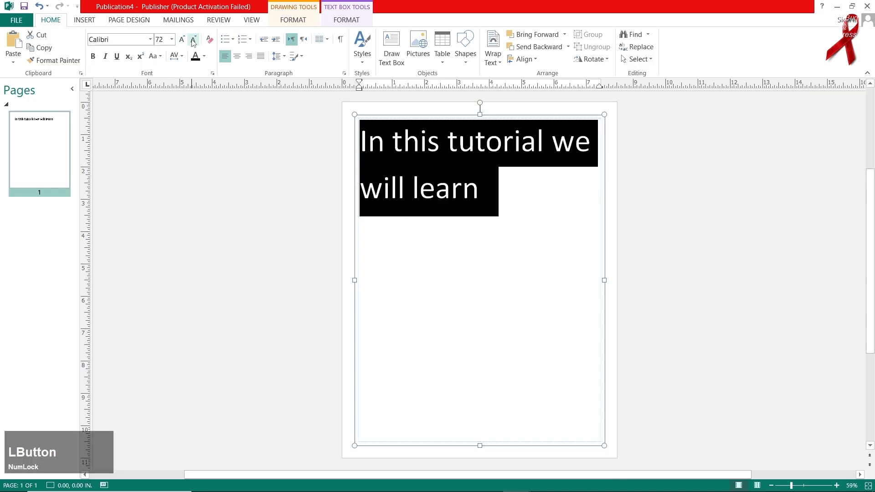
left_click(193, 40)
left_click(194, 40)
left_click(181, 39)
left_click(172, 39)
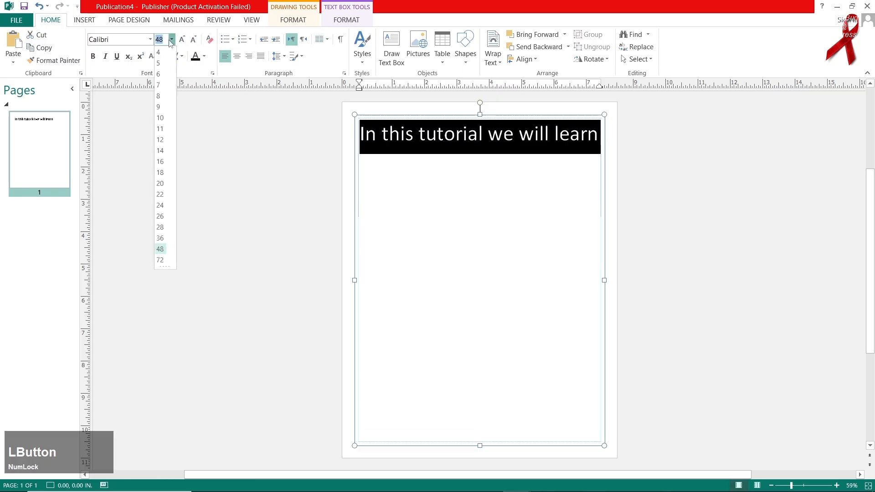
left_click(160, 237)
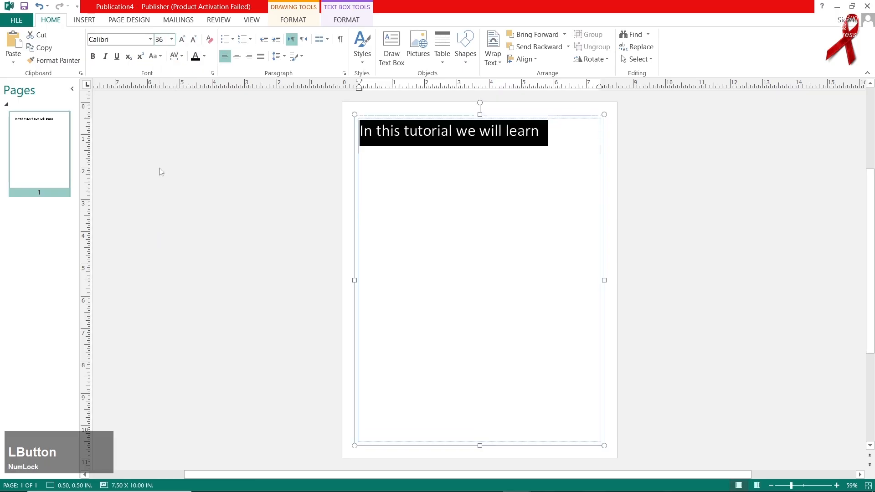
Step: Preview different fonts on the selected text and apply the Algerian font
left_click(151, 40)
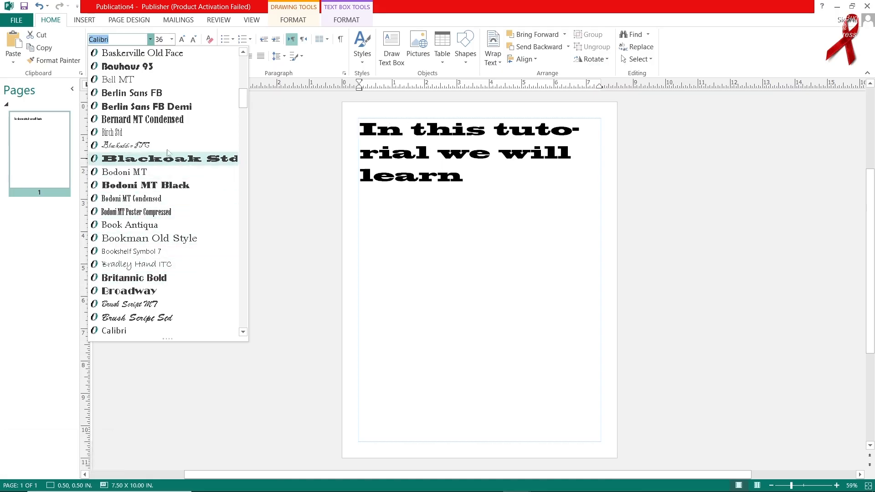
scroll(178, 174, "up", 10)
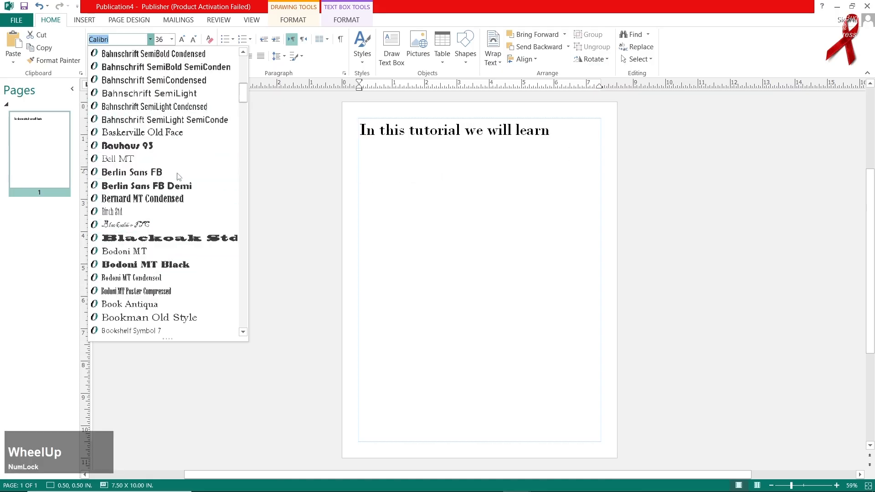
scroll(178, 176, "up", 1)
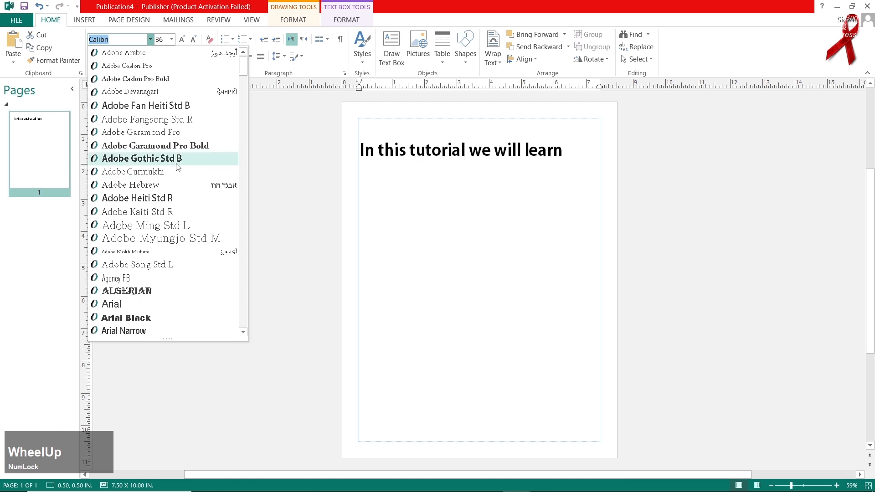
left_click(191, 291)
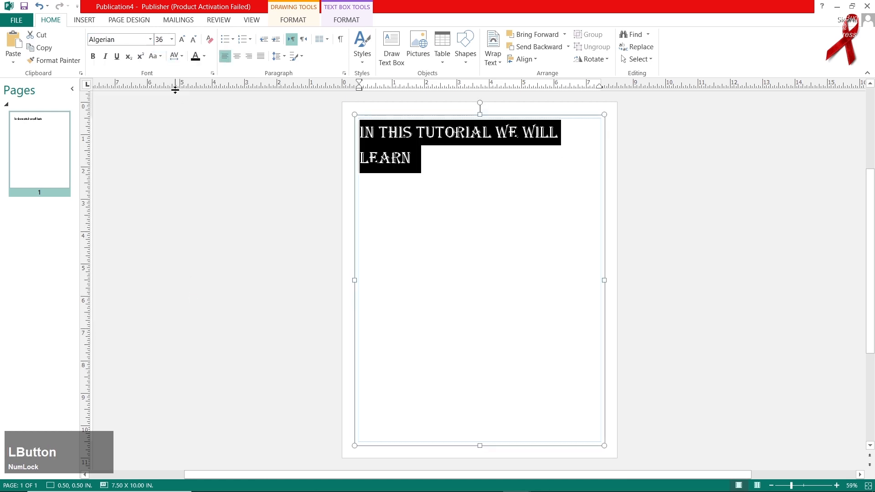
Step: Change the selected text's font to Adobe Caslon Pro and enlarge it to size 90
left_click(150, 39)
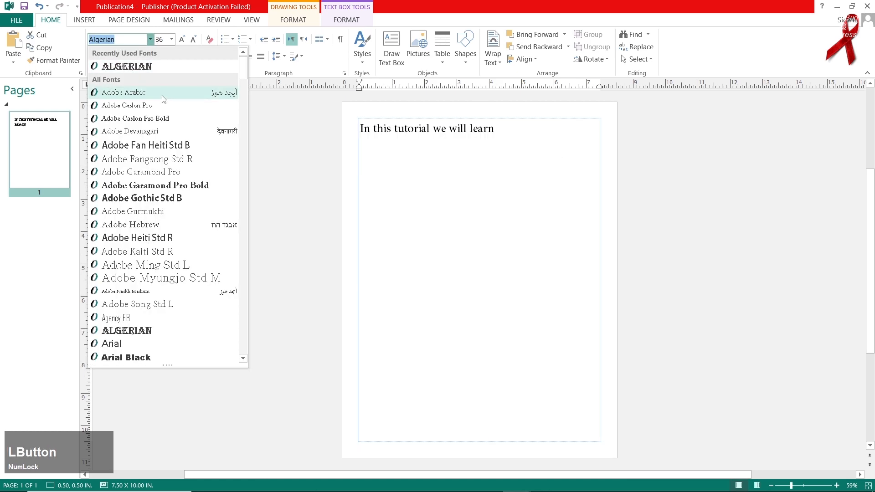
left_click(166, 105)
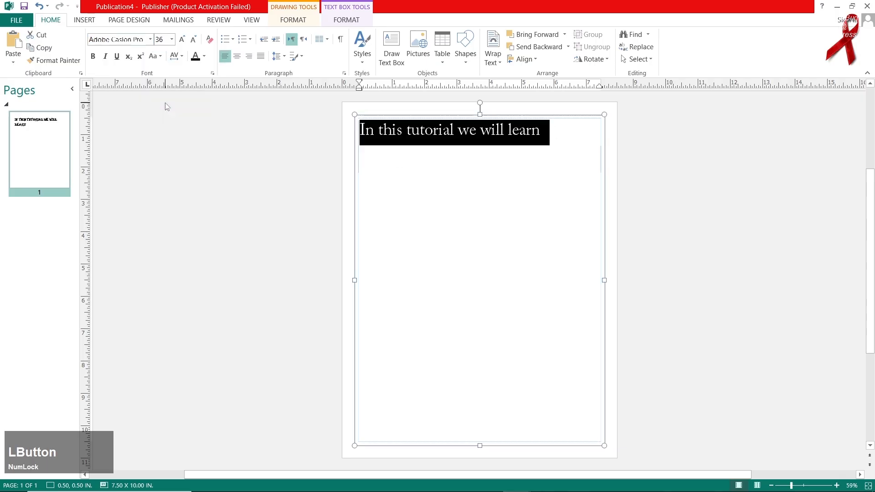
left_click(93, 57)
left_click(94, 57)
left_click(181, 40)
left_click(182, 40)
left_click(181, 39)
left_click(182, 40)
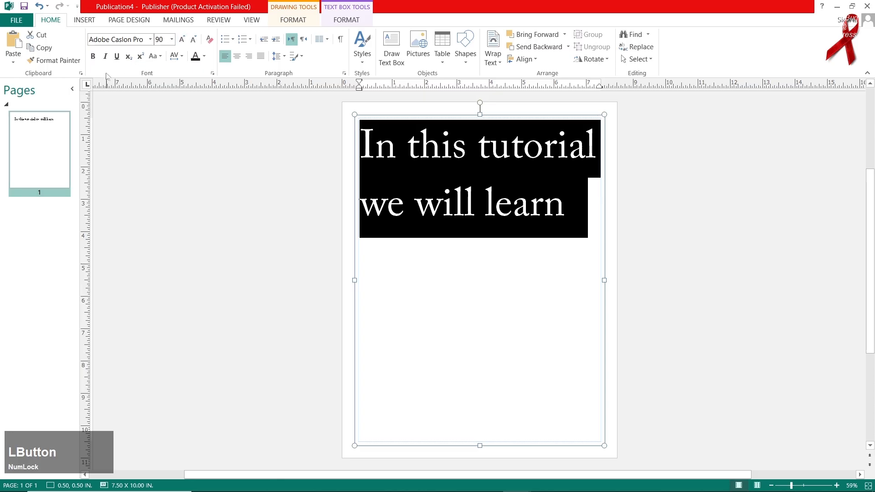
Step: Try bold, italic and underline on the selected text, turning each one off again
left_click(93, 57)
left_click(93, 57)
left_click(105, 57)
left_click(105, 57)
left_click(117, 57)
left_click(117, 57)
Step: Preview the letter-case and character spacing options on the selected text, keeping the spacing Normal
left_click(154, 56)
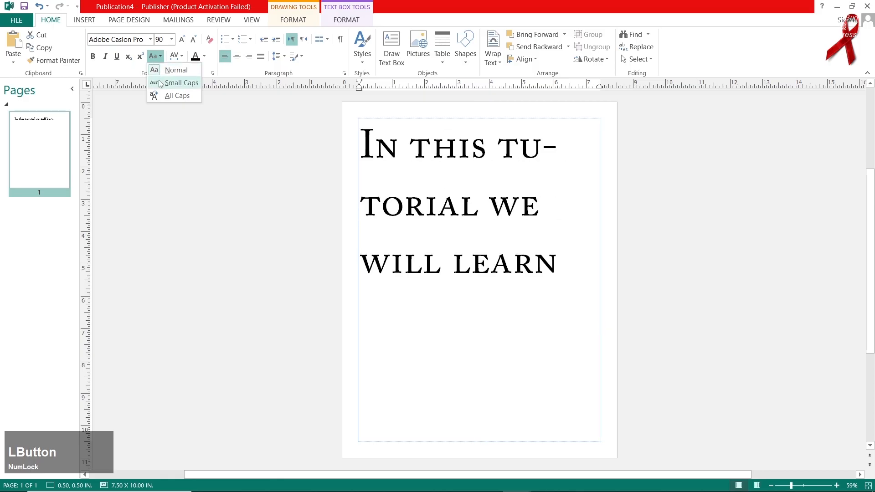
left_click(177, 56)
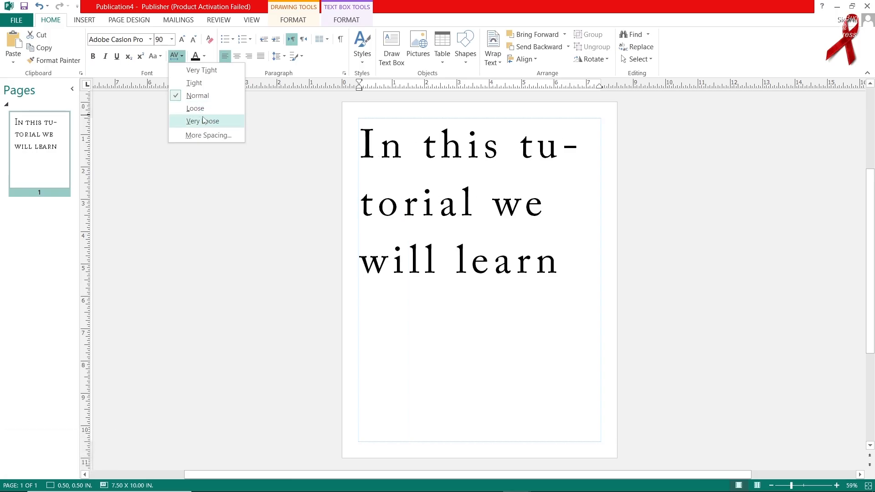
left_click(204, 95)
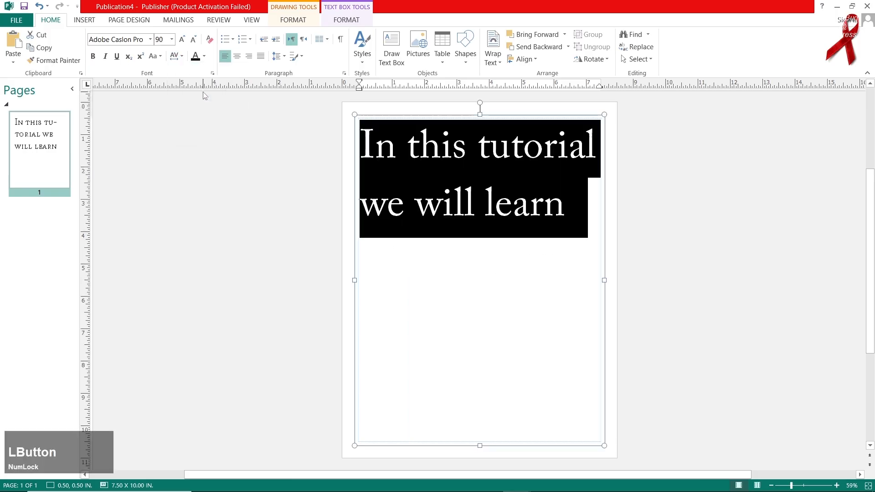
Step: Give the selected text a gradient fill, remove the middle gradient stops and set the first stop to orange
left_click(204, 55)
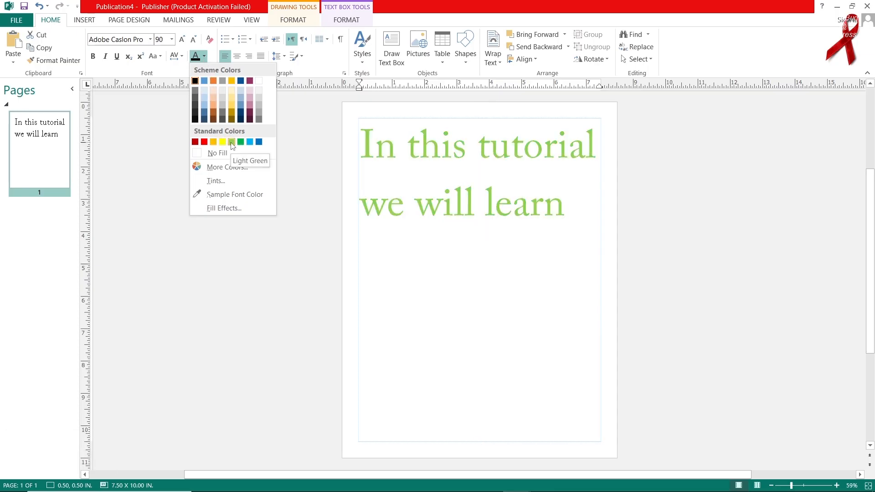
left_click(241, 208)
left_click_drag(427, 117, 642, 76)
left_click(585, 190)
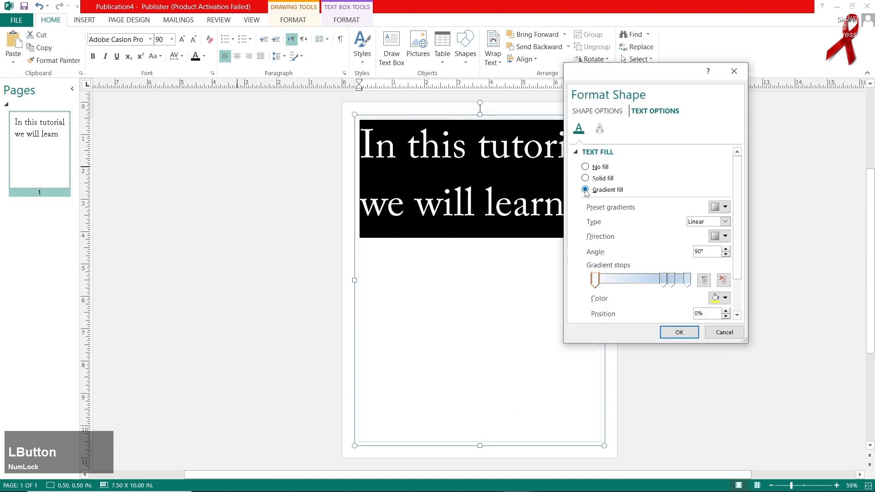
left_click_drag(662, 283, 689, 312)
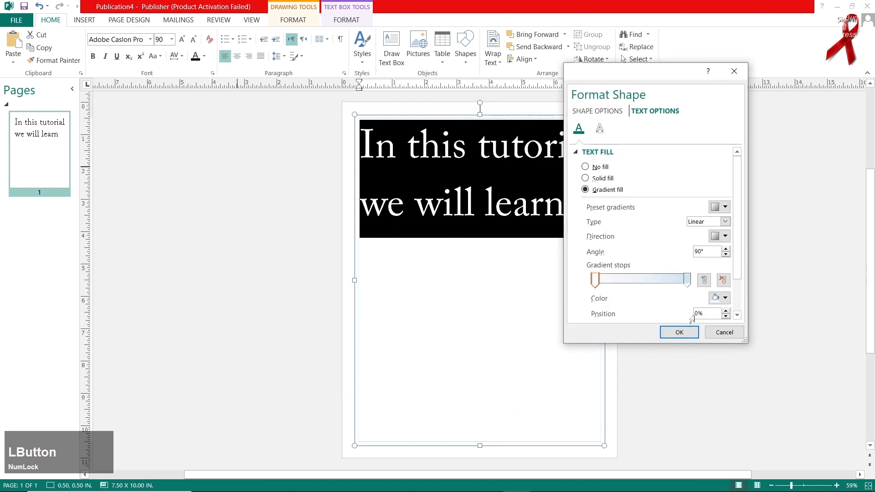
left_click(718, 299)
left_click(732, 323)
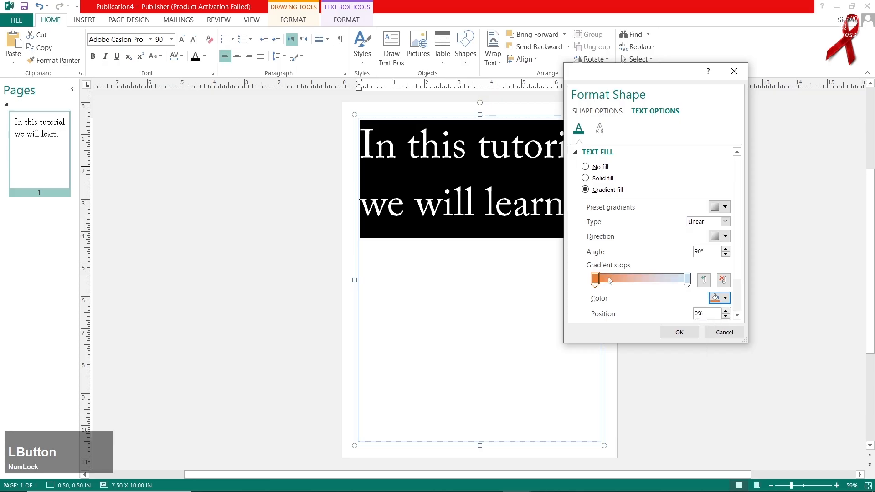
Step: Set the gradient's last stop to purple and apply the gradient fill to the text
left_click(680, 280)
left_click_drag(688, 281, 688, 284)
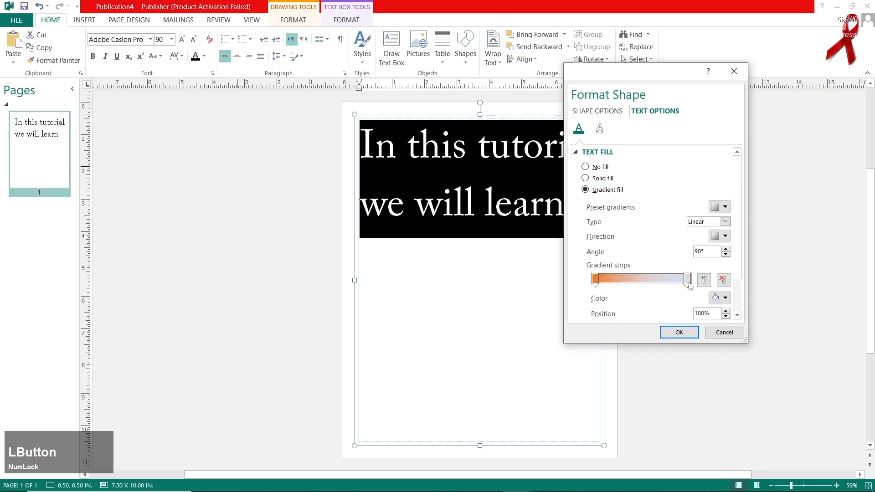
left_click(717, 299)
left_click(764, 323)
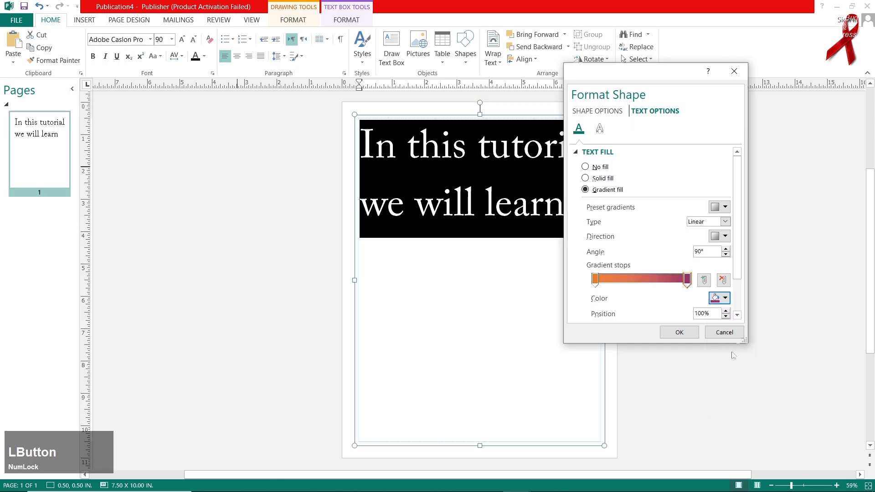
left_click(679, 333)
Step: Reselect the text and recolour it with Sample Font Color, sampling the white of the blank page area
left_click(523, 249)
left_click_drag(568, 232, 319, 137)
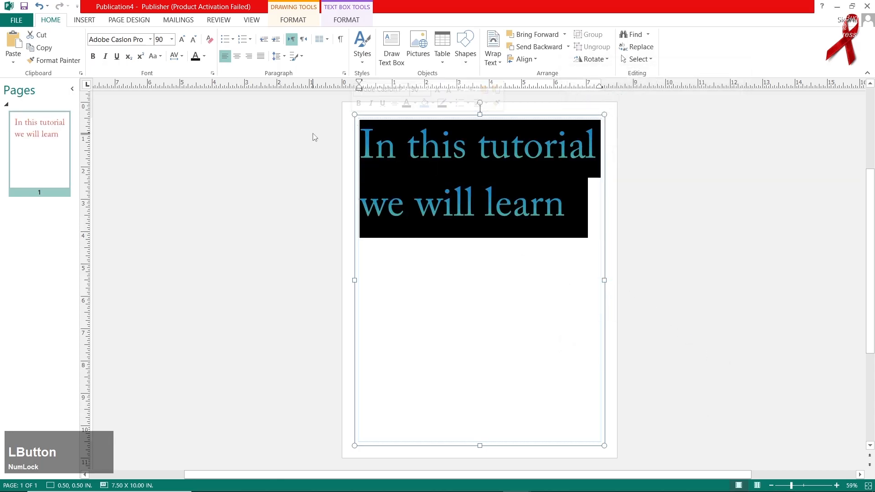
left_click(419, 216)
left_click_drag(570, 216, 354, 111)
left_click(204, 56)
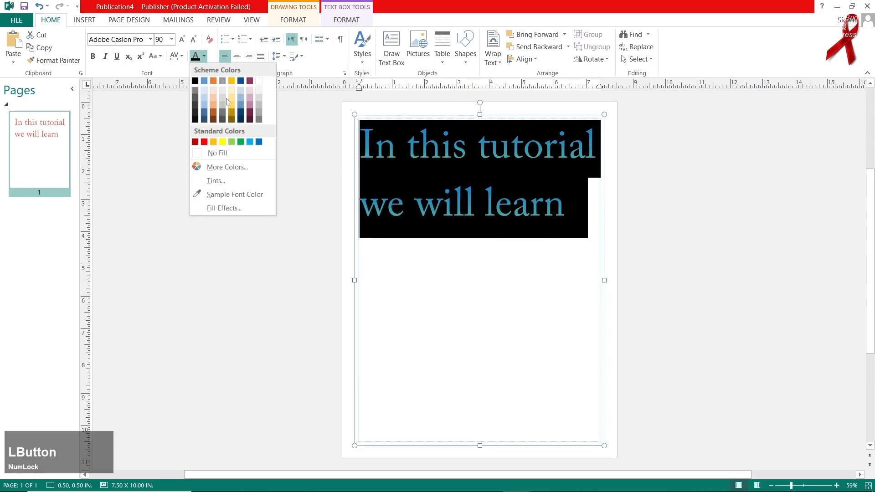
left_click(264, 195)
left_click(440, 263)
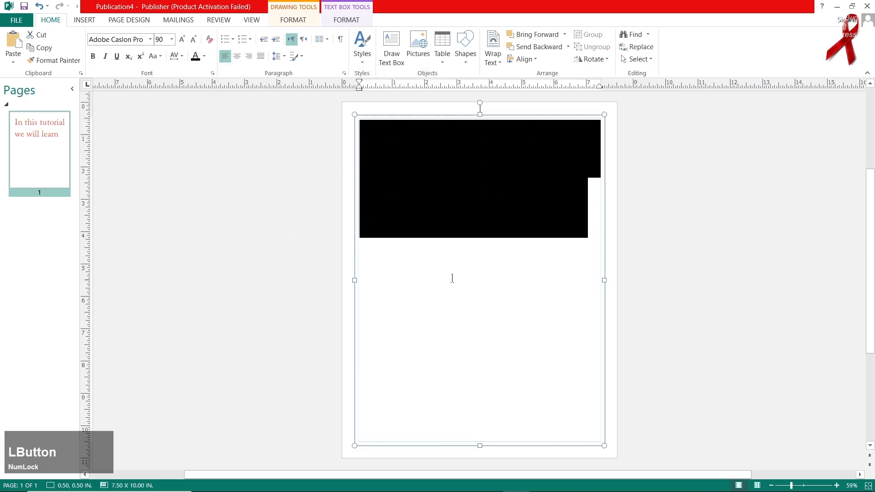
Step: Recolour the text with a dark shade from the black scheme colours and deselect it
left_click(204, 57)
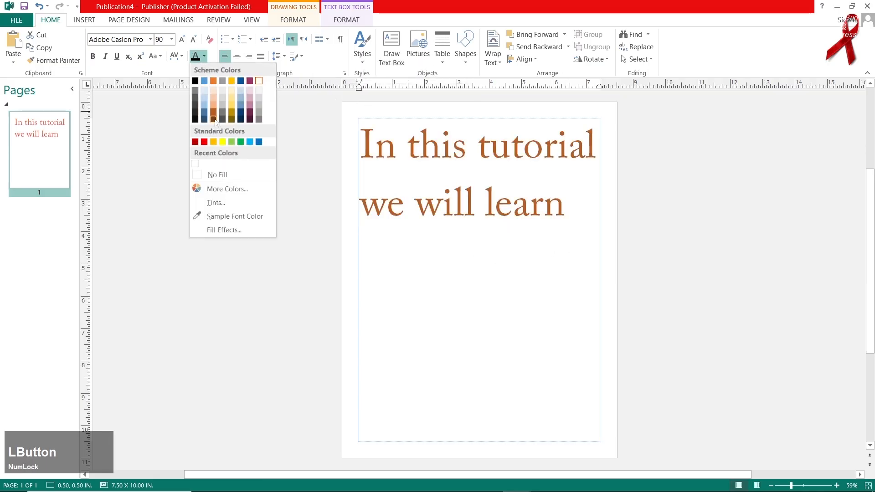
left_click(196, 106)
left_click(418, 238)
Step: Reselect the text and choose gold as the base colour in its font tint settings
left_click_drag(418, 238, 185, 85)
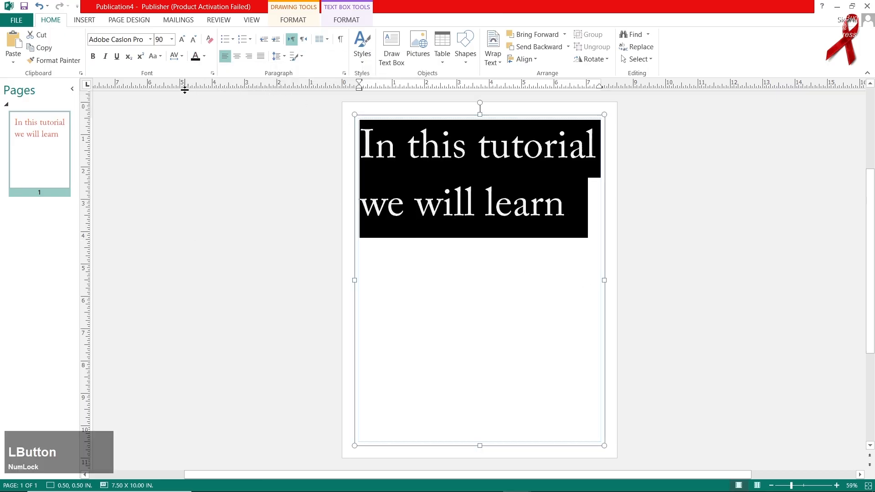
left_click(204, 55)
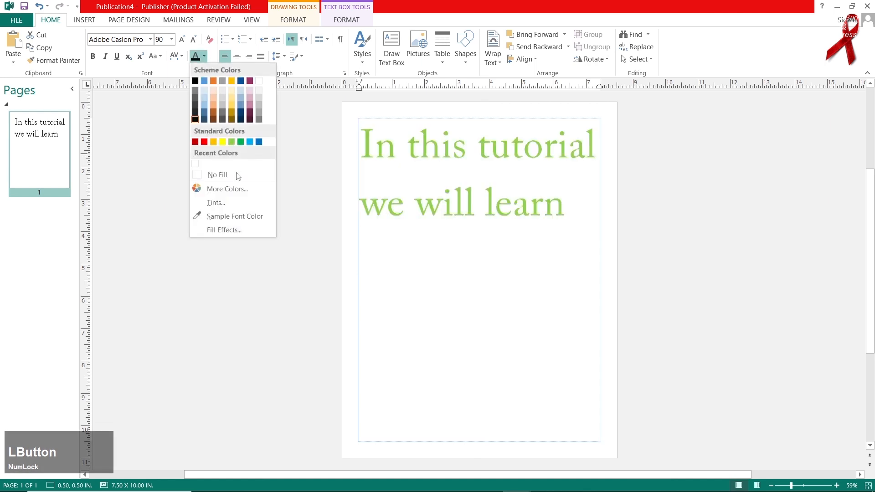
left_click(242, 207)
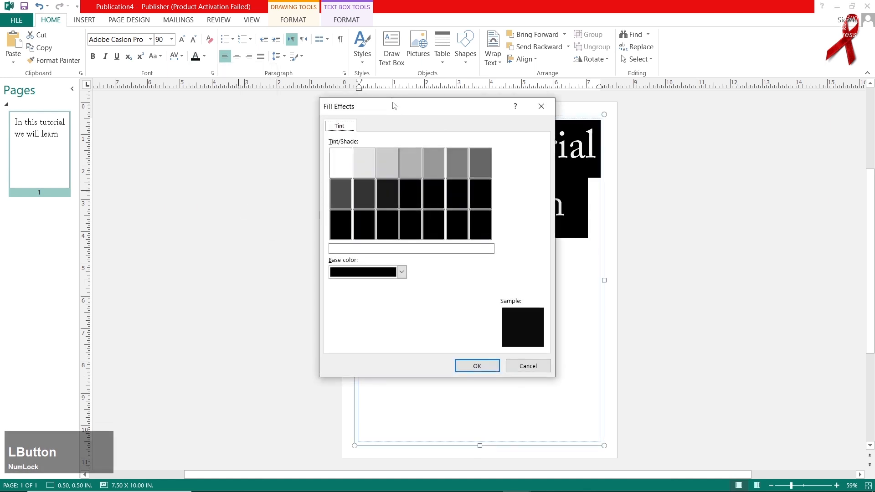
left_click_drag(393, 102, 647, 89)
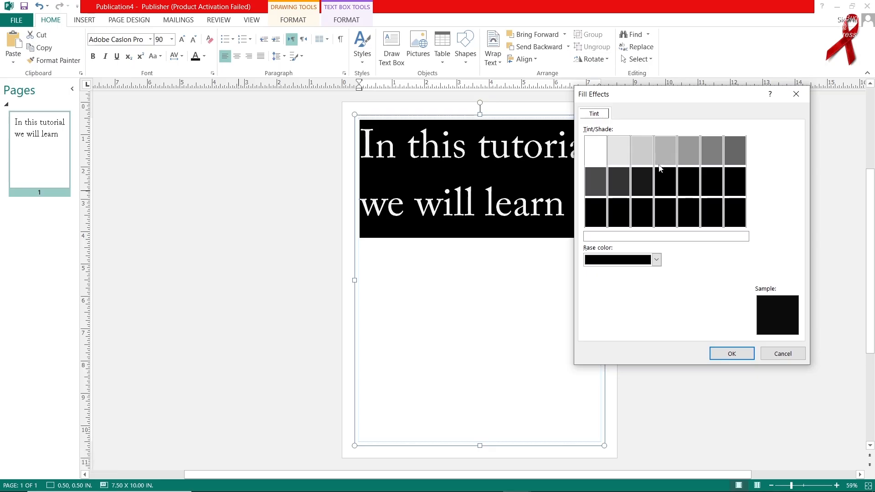
left_click(656, 260)
left_click(628, 276)
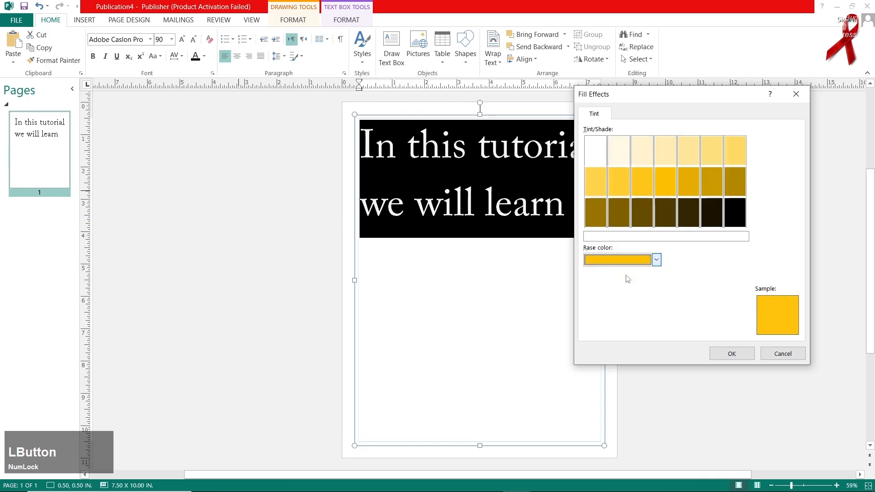
Step: Try several gold tints and shades, and apply the dark gold shade just beyond 80% Shade to the text
left_click(643, 152)
left_click(667, 156)
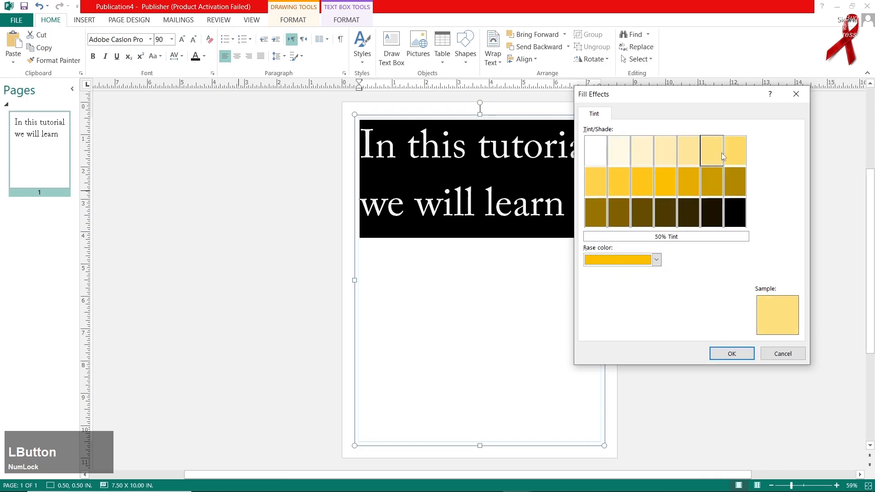
left_click(679, 203)
left_click(689, 181)
left_click(734, 180)
left_click(594, 192)
left_click(618, 176)
left_click(667, 181)
left_click(693, 184)
left_click(716, 184)
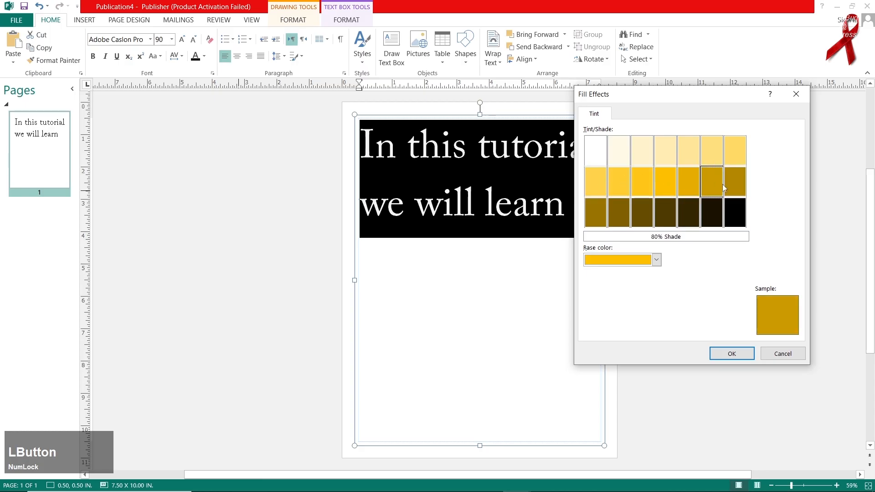
left_click(732, 185)
left_click(732, 353)
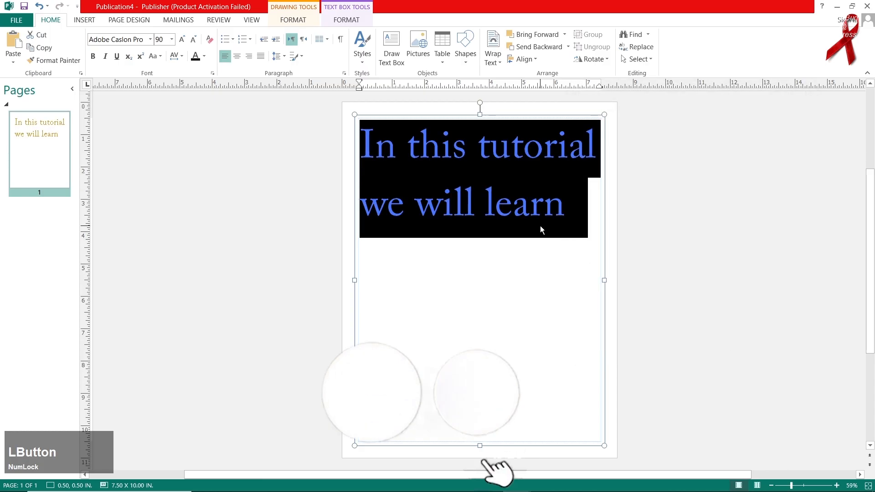
Step: Apply a custom green font colour picked from the colour spectrum to the selected text
left_click(204, 55)
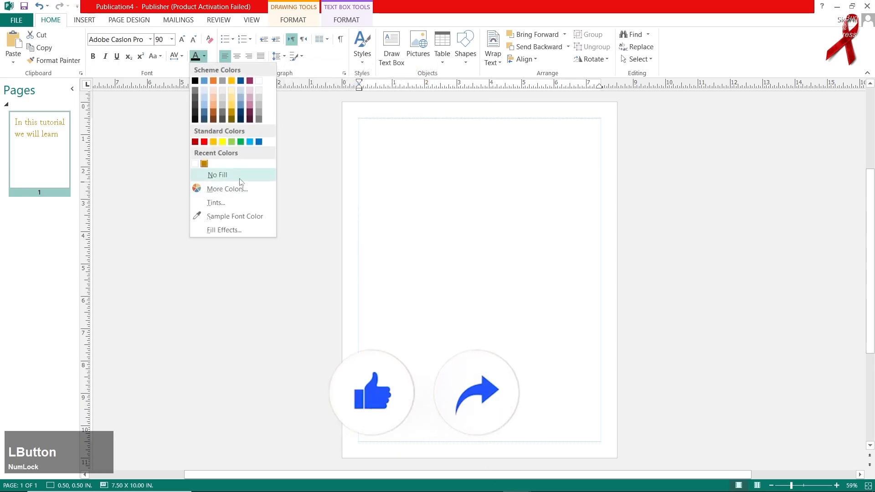
left_click(228, 189)
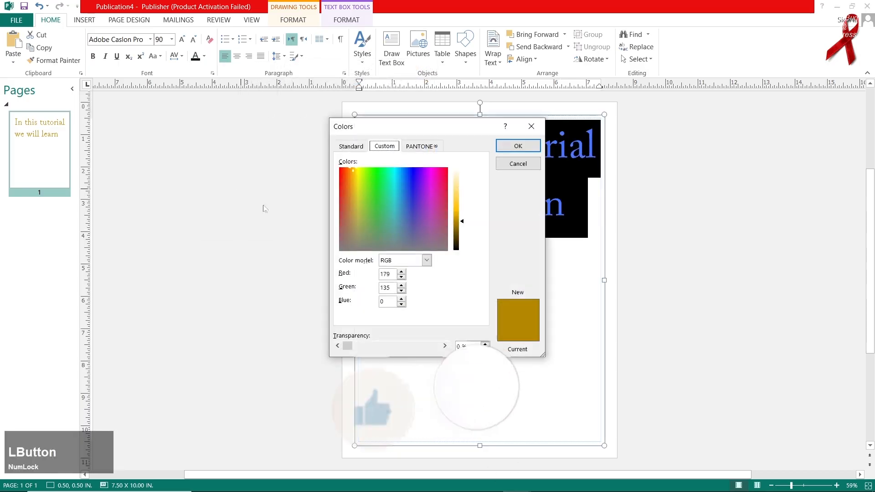
left_click(454, 226)
left_click(397, 201)
left_click(384, 189)
left_click(518, 146)
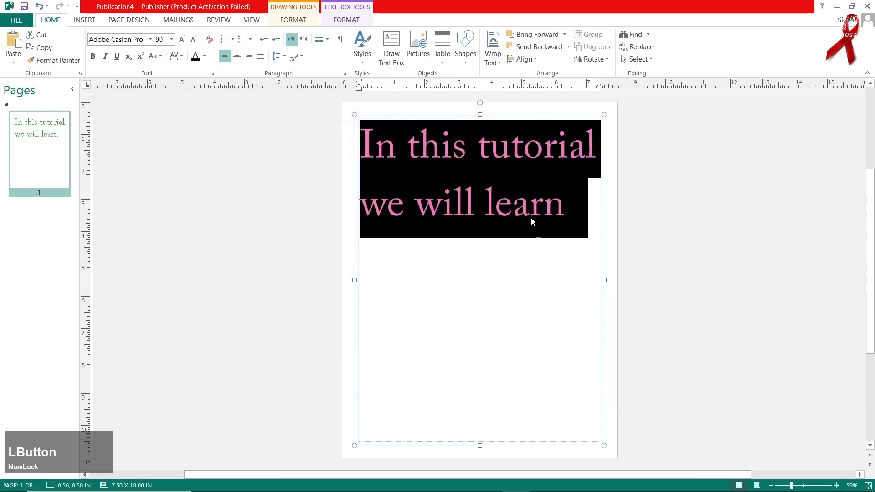
Step: Reselect all the text and clear all its formatting
left_click(526, 235)
left_click_drag(526, 235, 362, 132)
key("ctrl+c")
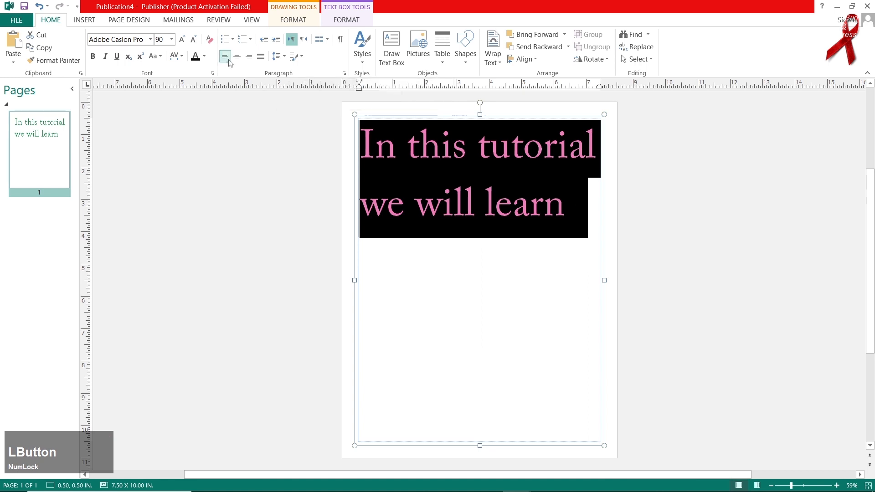
left_click(210, 40)
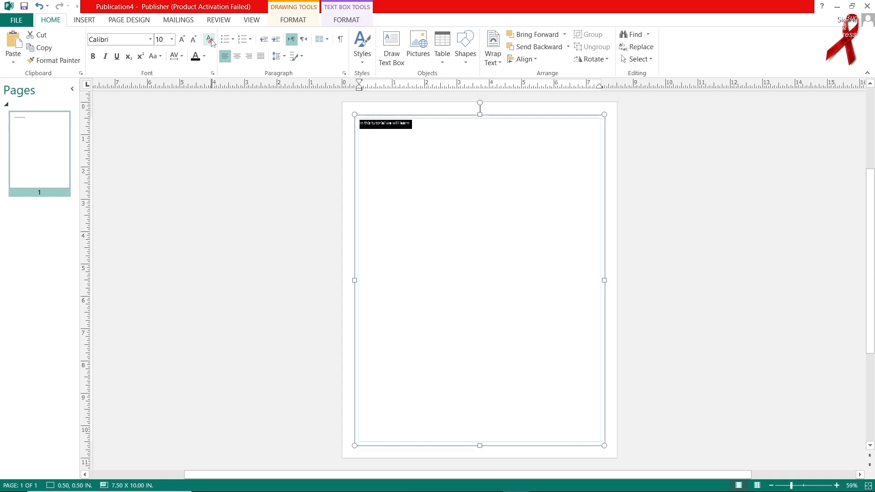
Step: Enlarge the selected text to font size 72, and reduce it to size 48
left_click(180, 40)
double_click(180, 40)
left_click(181, 40)
double_click(181, 40)
left_click(181, 41)
double_click(181, 40)
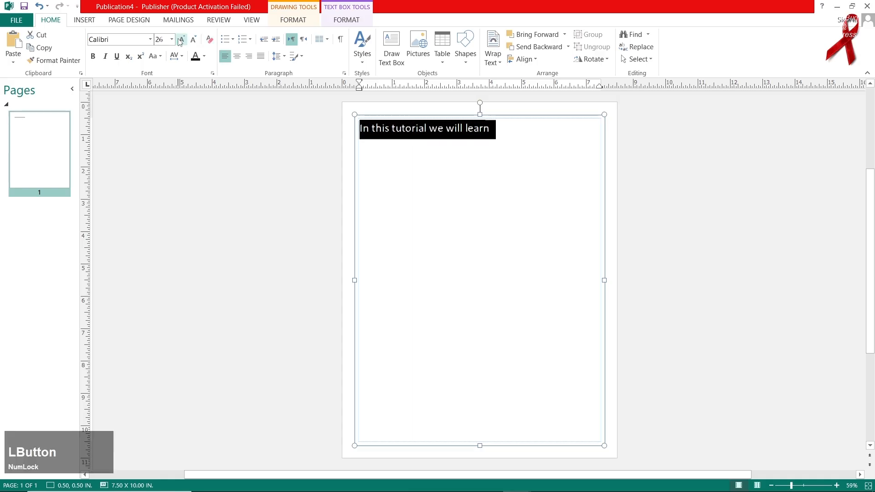
double_click(181, 40)
left_click(181, 40)
left_click(181, 40)
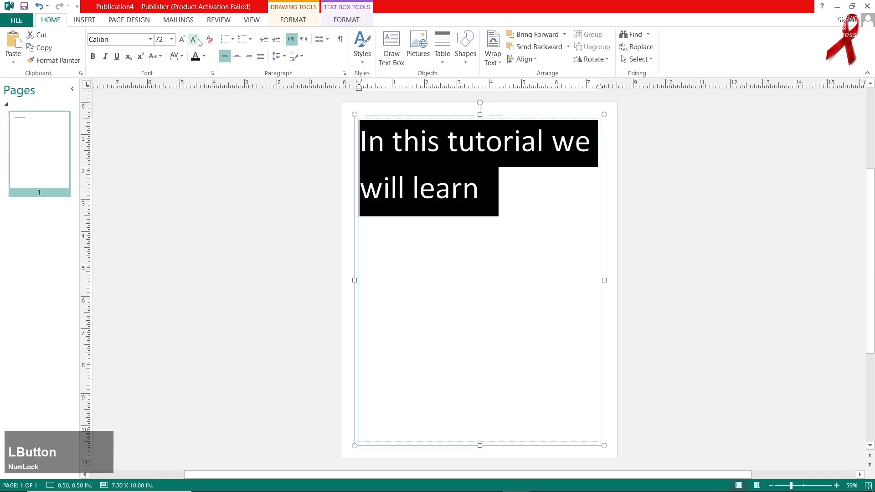
left_click(199, 40)
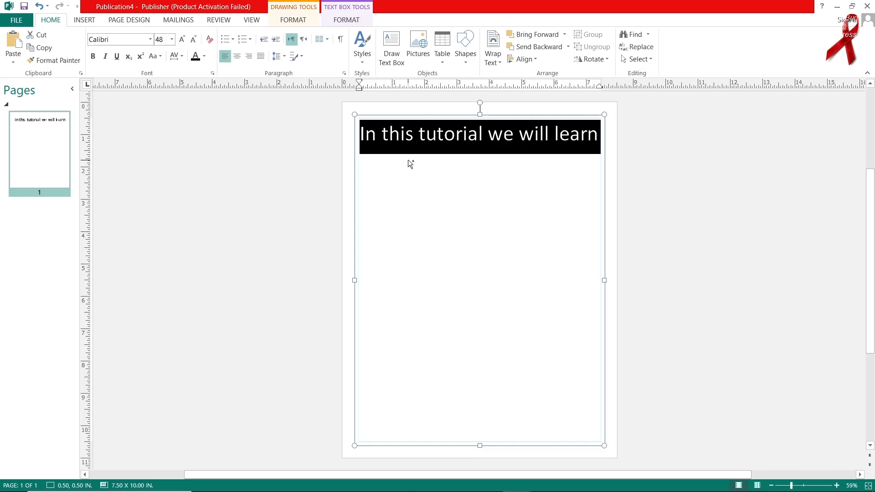
Step: Fill the page with repeated pasted copies of "In this tutorial we will learn" and select all the text
key("ctrl+v")
key("ctrl+v")
key("ctrl+v")
key("ctrl+v")
key("ctrl+v")
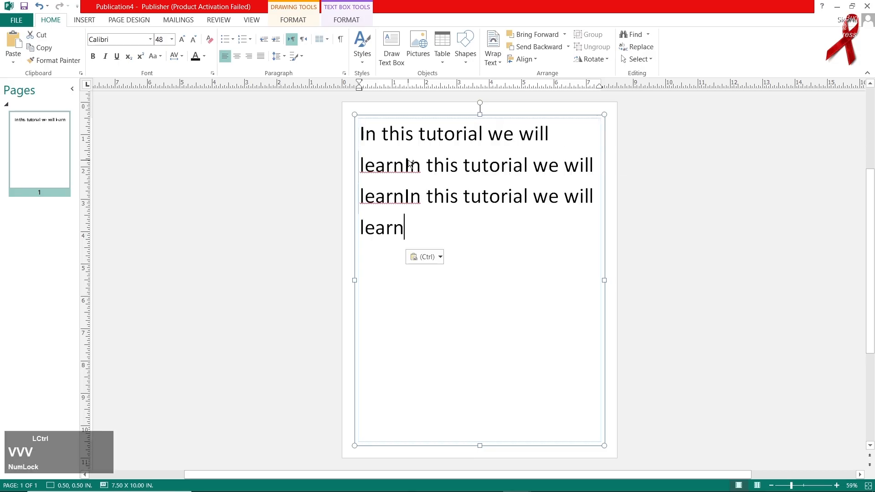
key("ctrl+v")
key("ctrl+v")
key("ctrl+v")
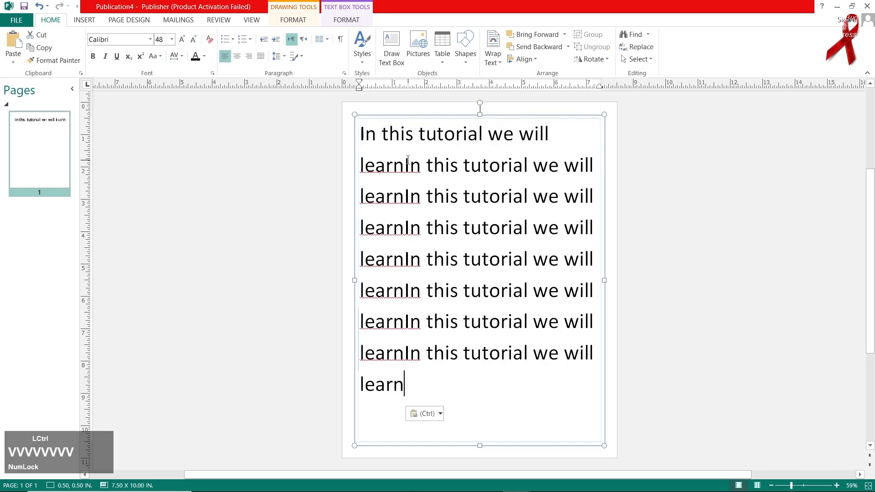
key("ctrl+v")
key("ctrl+a")
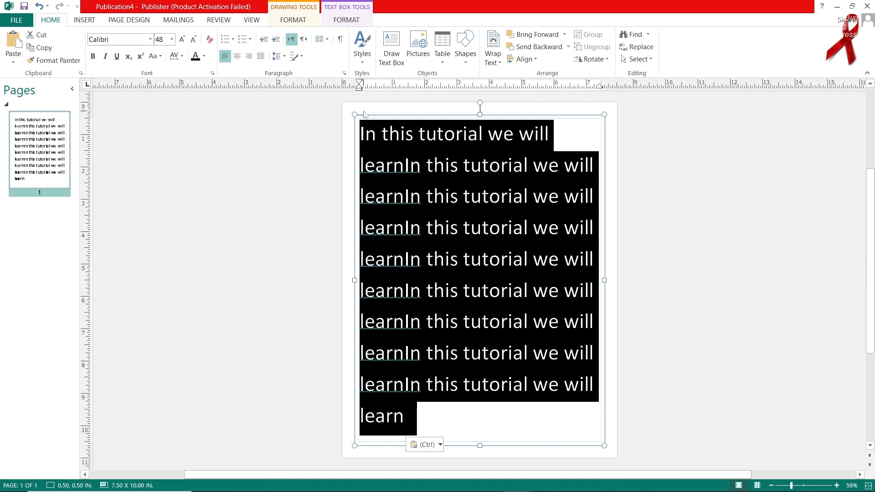
Step: Set both the bullet style and the numbering style of the selected text to None
left_click(231, 40)
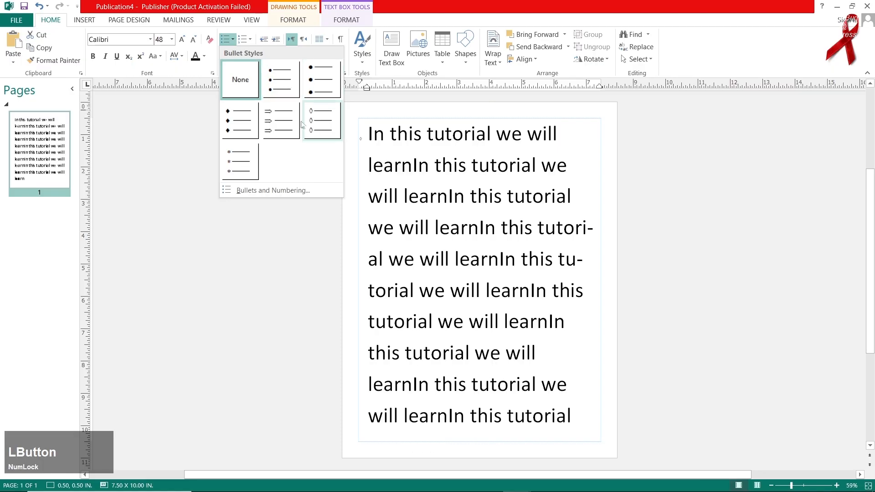
left_click(241, 78)
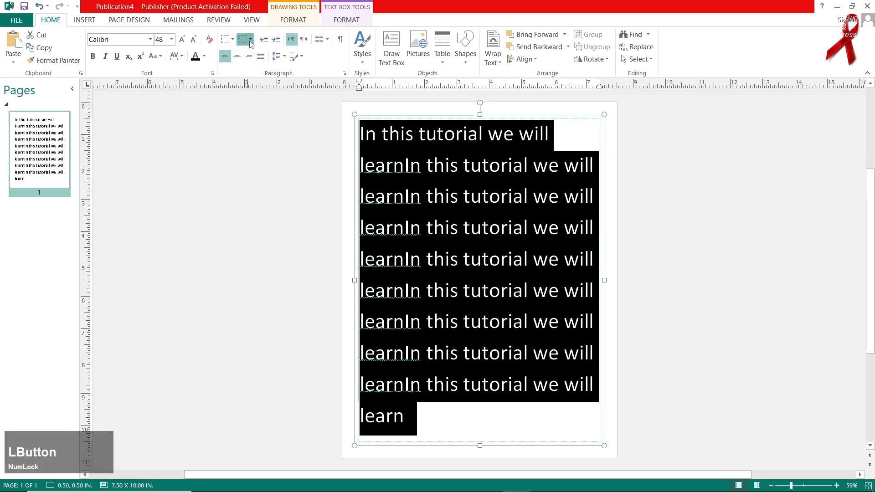
left_click(250, 40)
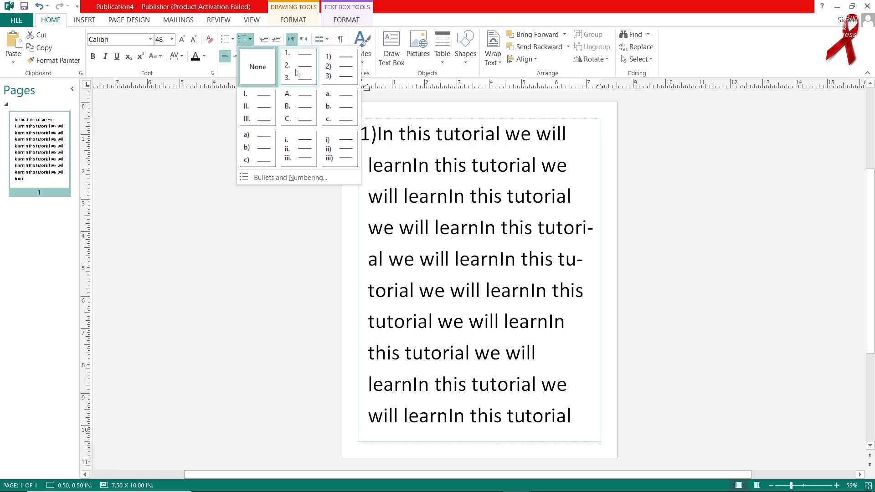
left_click(258, 67)
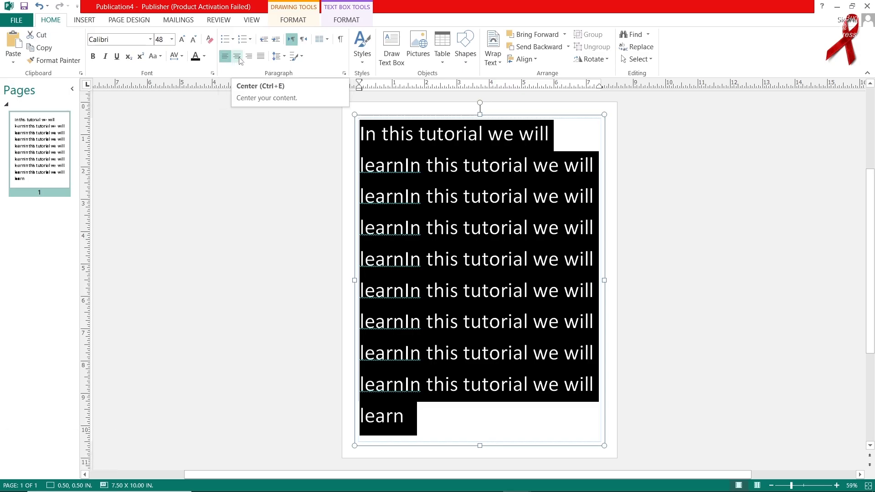
Step: Try centre, right and left alignment on the selected text, and justify it
left_click(240, 60)
left_click(248, 61)
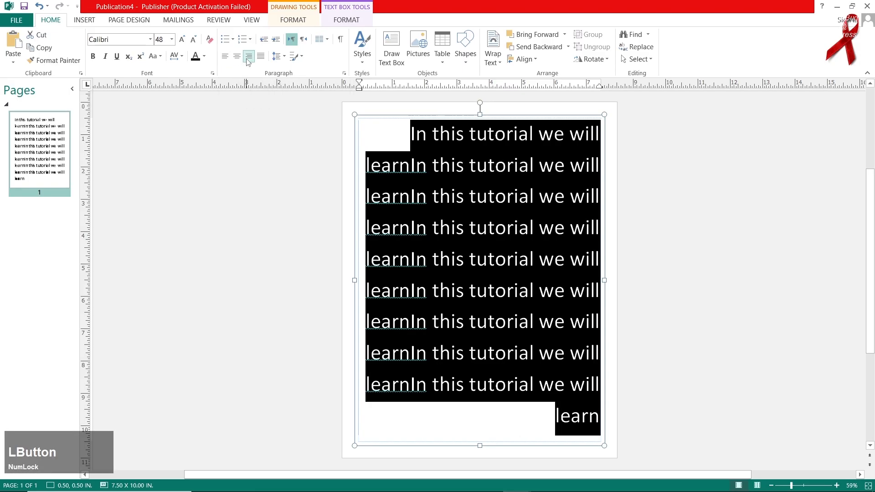
left_click(222, 58)
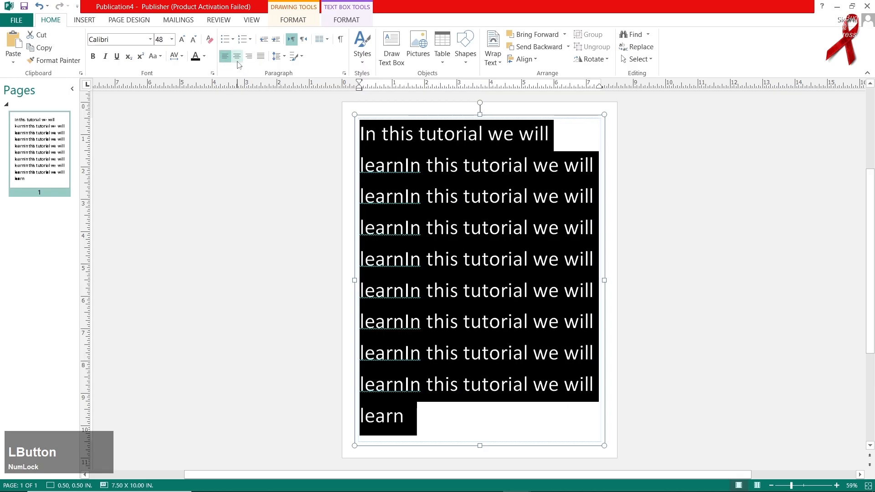
left_click(262, 60)
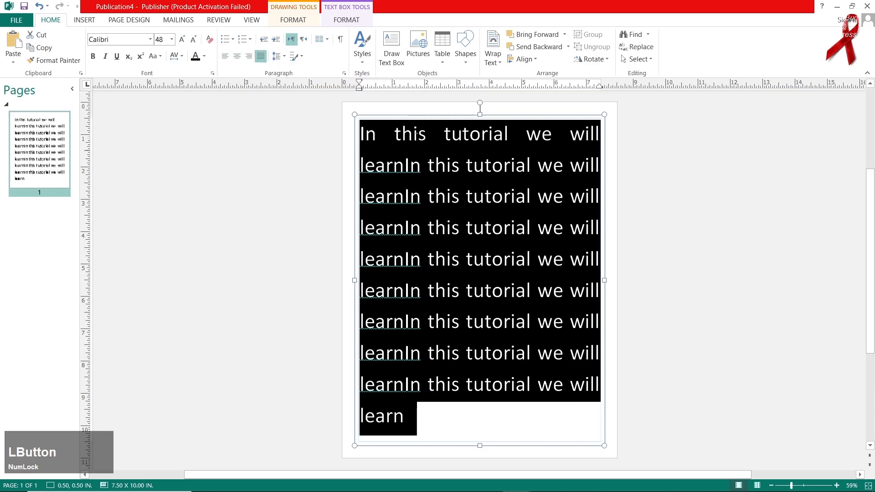
Step: Set the selected text's line spacing to 1.0 and its paragraph spacing to 12 pt
left_click(278, 55)
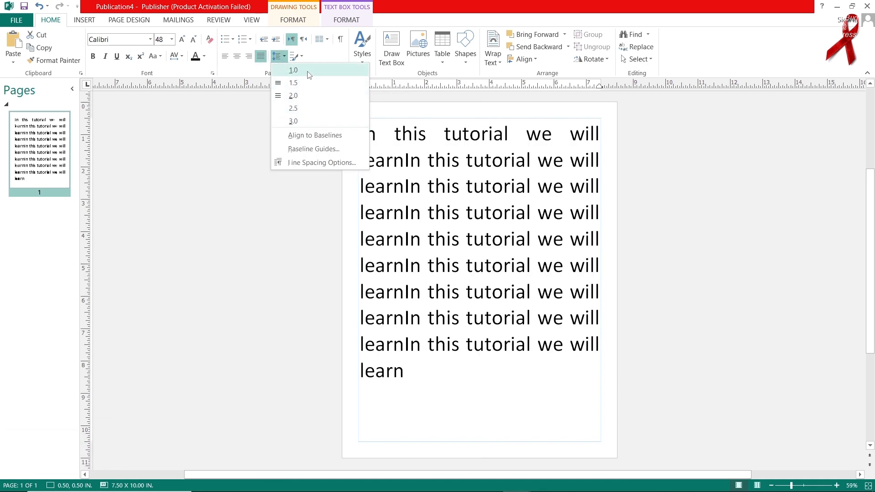
left_click(309, 74)
left_click(296, 56)
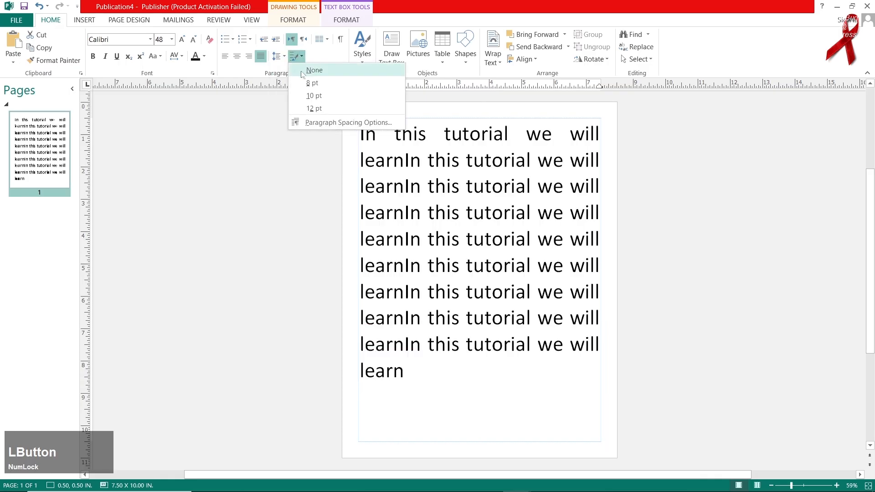
left_click(314, 108)
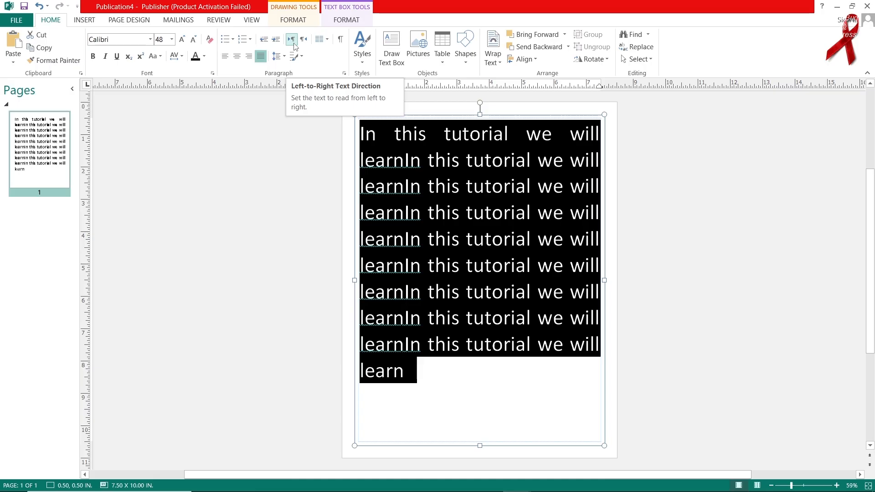
Step: Apply left-to-right direction to the text and append "xzczxc" after its last word
left_click(292, 40)
left_click(449, 377)
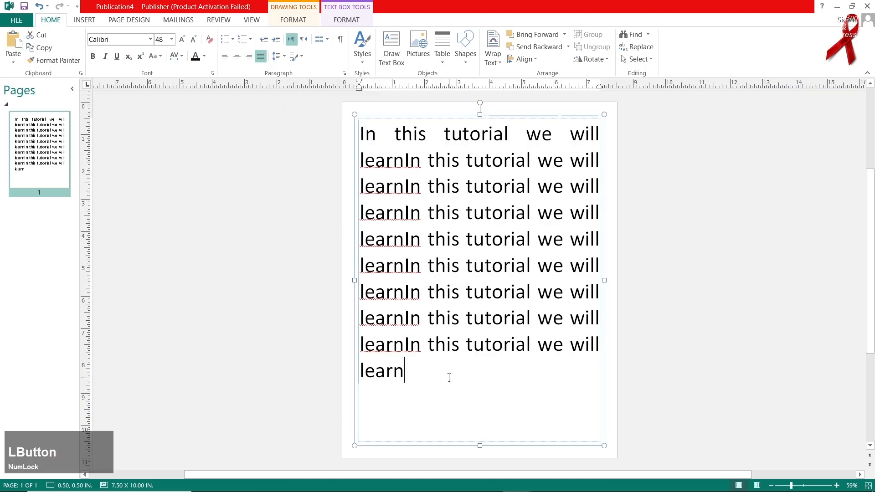
type("xzczxc")
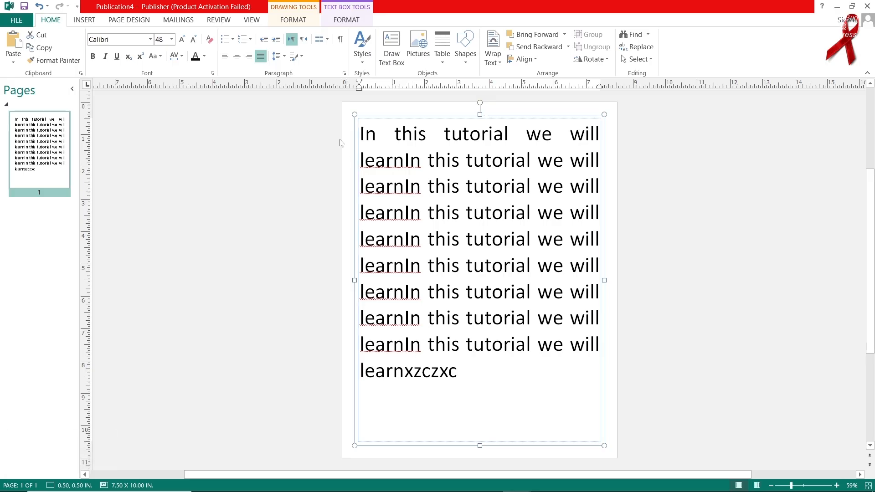
Step: Switch the paragraph to right-to-left direction, append "dsfdsfdssdds" at the end, and return it to left-to-right
left_click(303, 39)
type("dsfdsf")
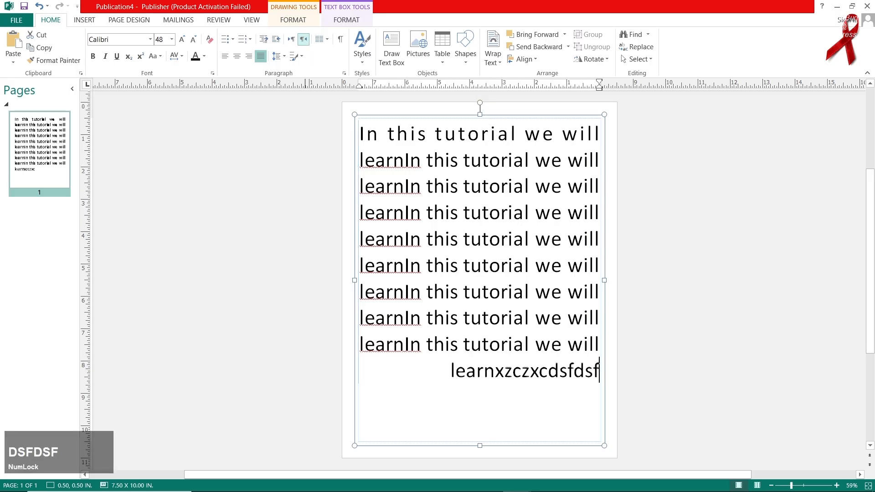
type("dssdds")
left_click(290, 39)
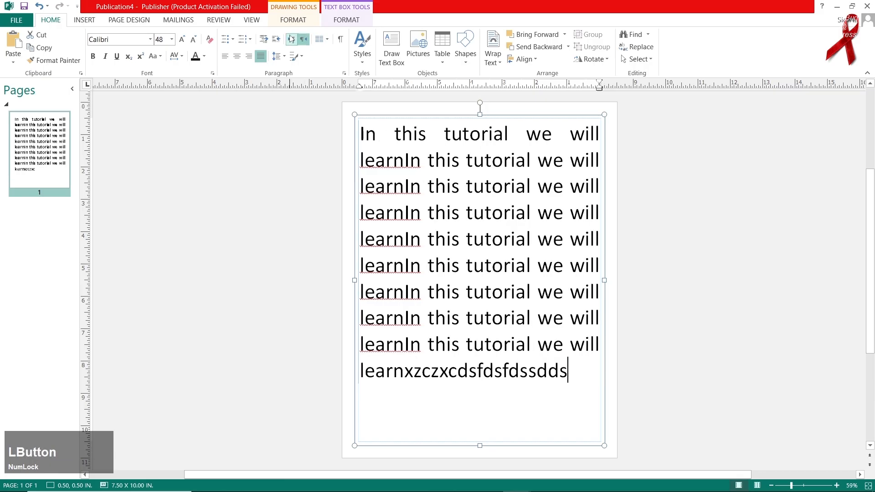
Step: Try the two-column and three-column layouts on all the text, and return it to one column
key("ctrl+a")
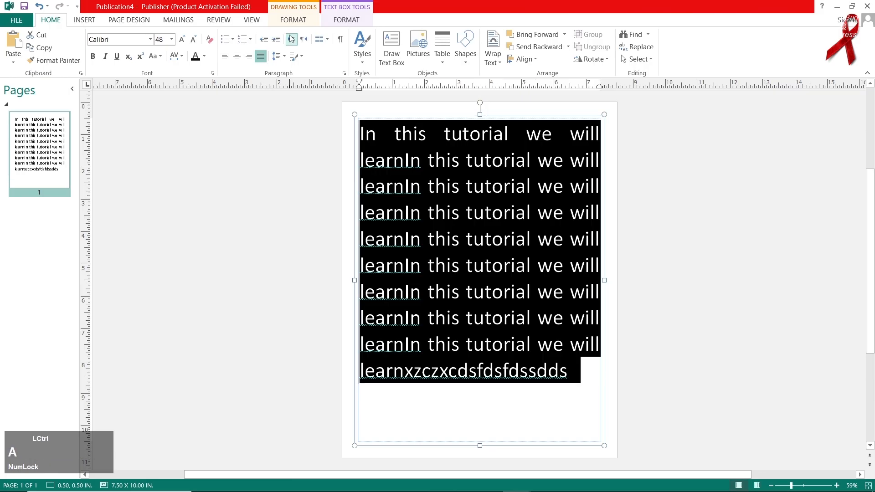
left_click(324, 41)
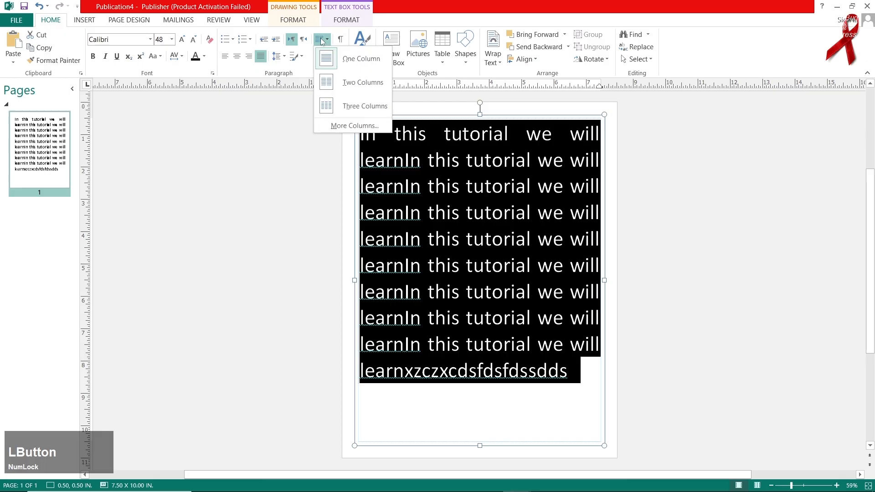
left_click(346, 82)
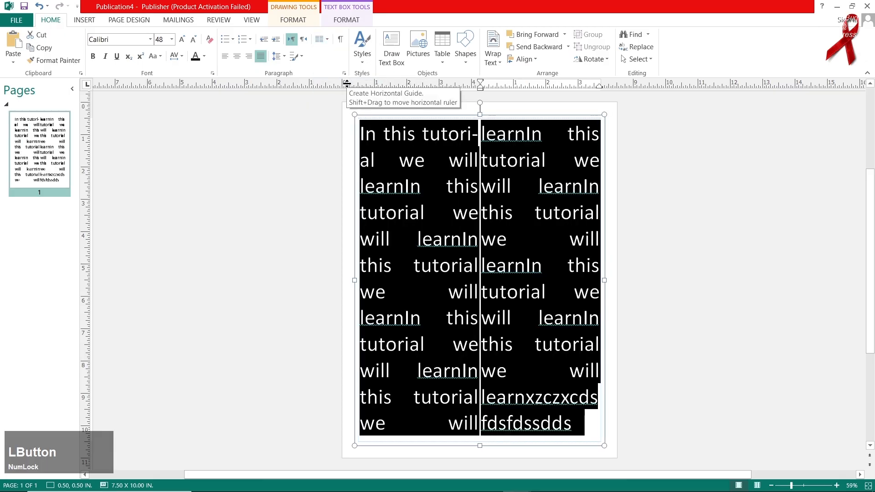
left_click(321, 39)
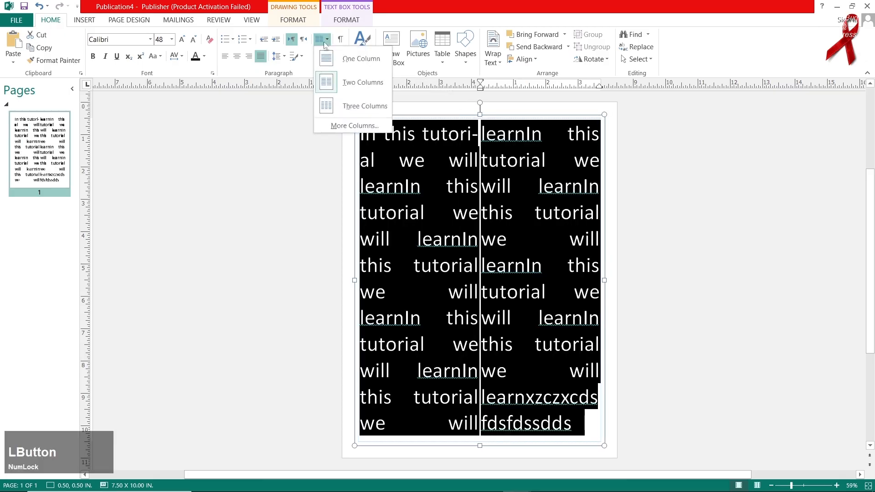
left_click(348, 105)
left_click(322, 39)
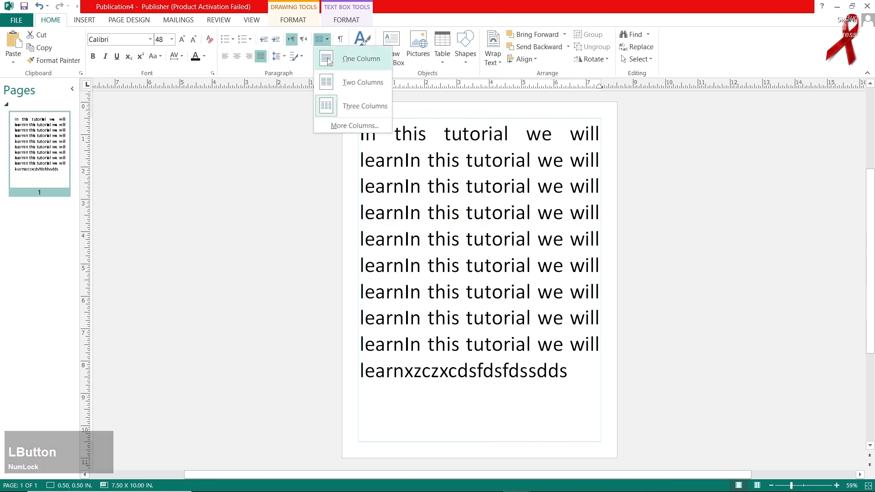
left_click(329, 61)
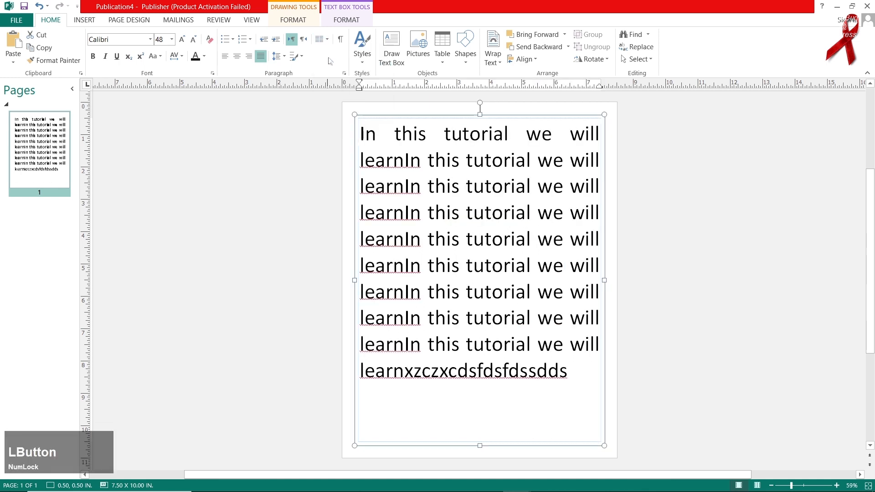
Step: Browse the text styles and apply the Accent Text 2 style to all the text
key("ctrl+a")
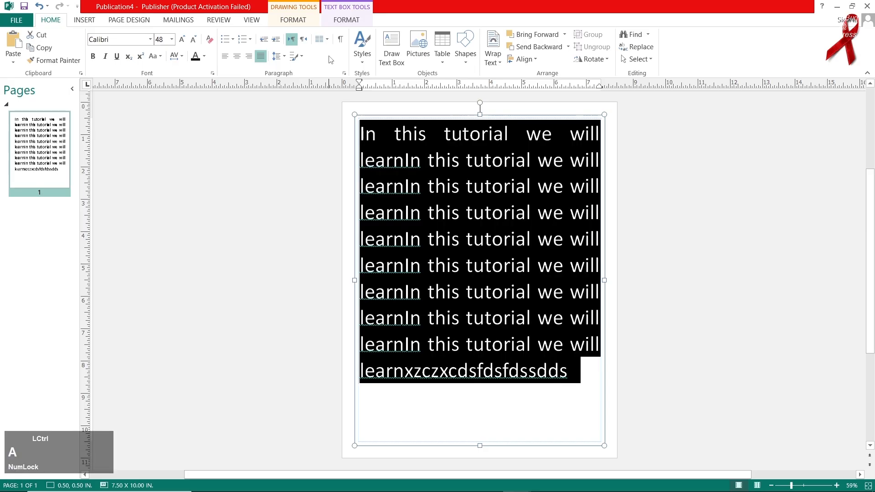
left_click(363, 48)
scroll(392, 182, "down", 5)
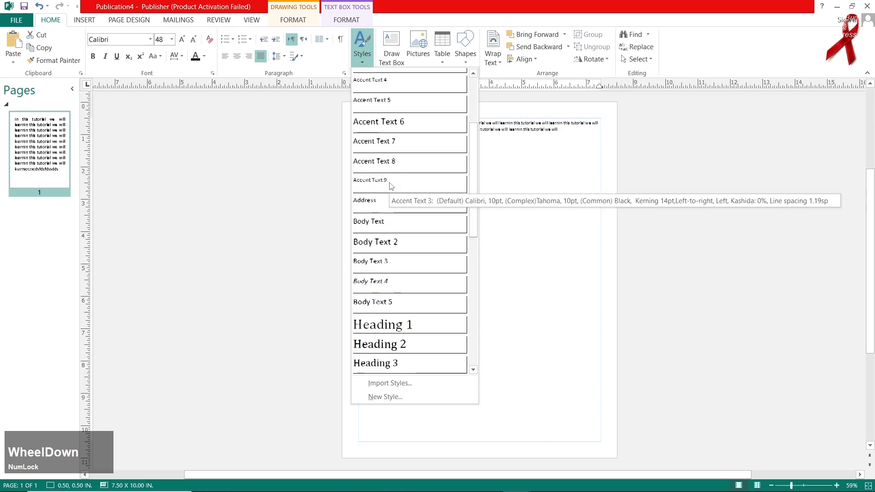
scroll(392, 234, "down", 3)
scroll(403, 179, "up", 8)
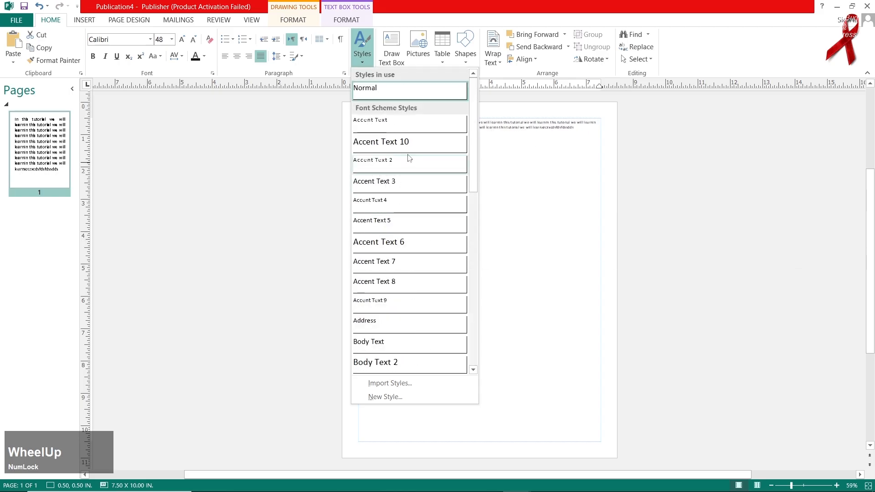
left_click(411, 157)
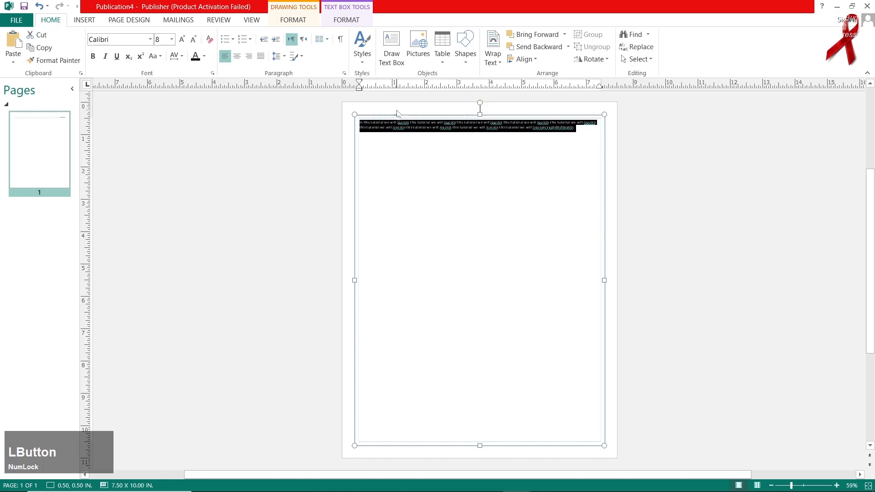
left_click(445, 269)
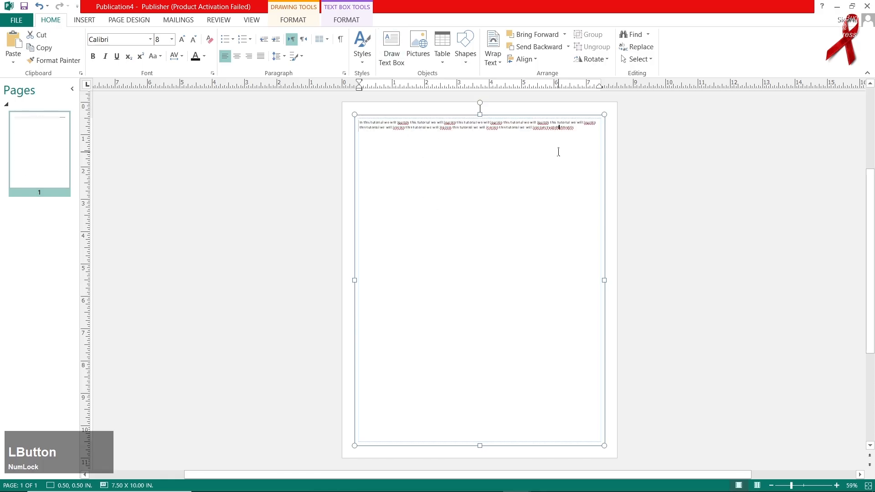
key("Return")
Step: Draw a text box about 4.11 x 4.47 in mid-page and accept automatic hyphenation with a 0.25" hyphenation zone
left_click(392, 48)
left_click_drag(410, 182, 549, 333)
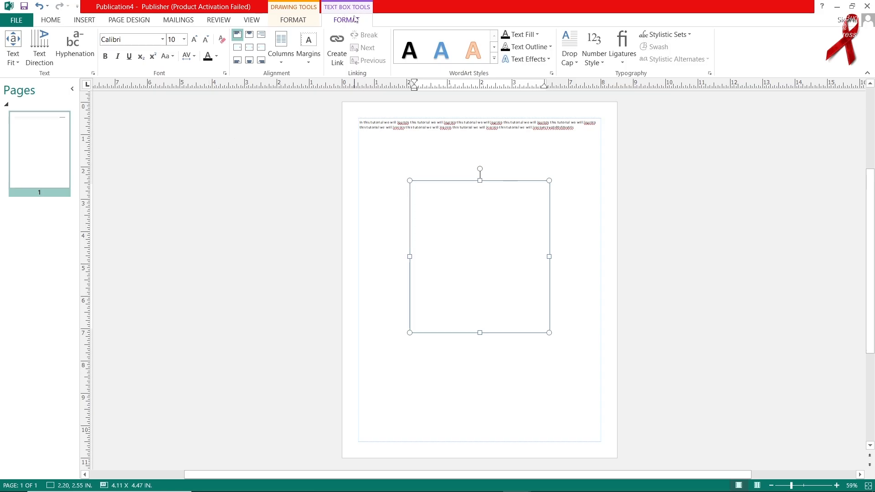
left_click(74, 45)
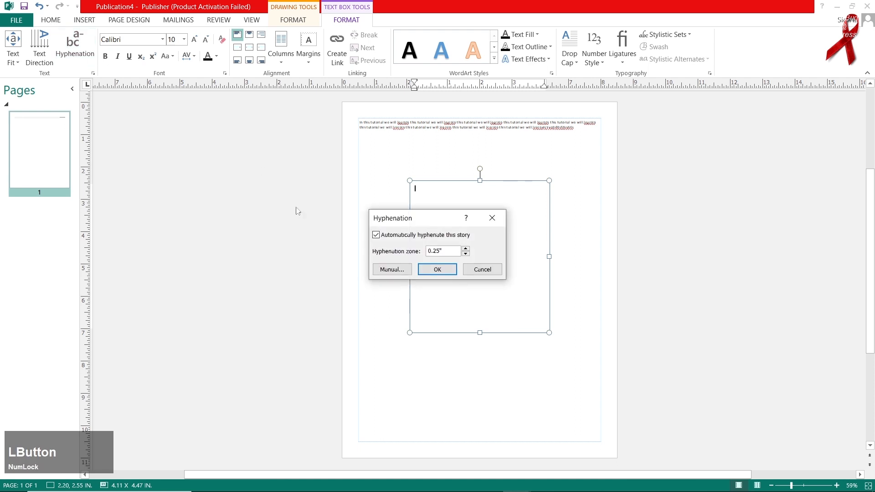
left_click(437, 269)
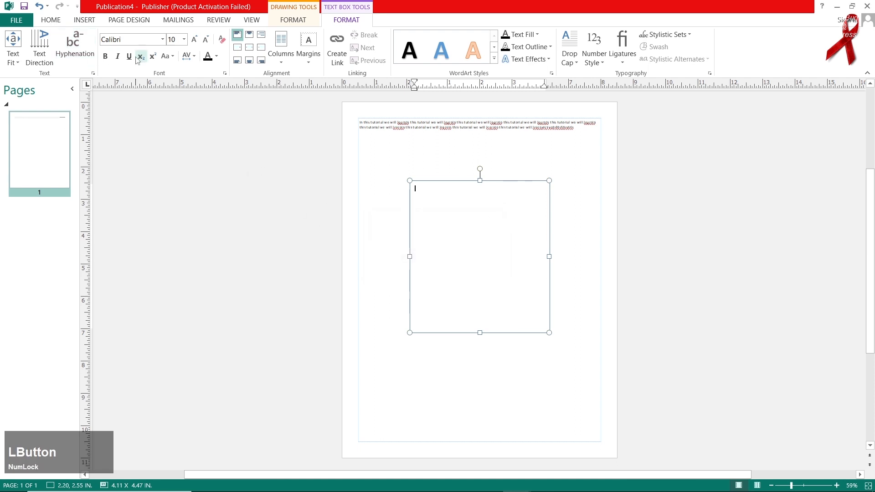
Step: Enter a string of random letters starting with "fdsf" in the new text box and fill it with repeated pasted copies
type("fdsf")
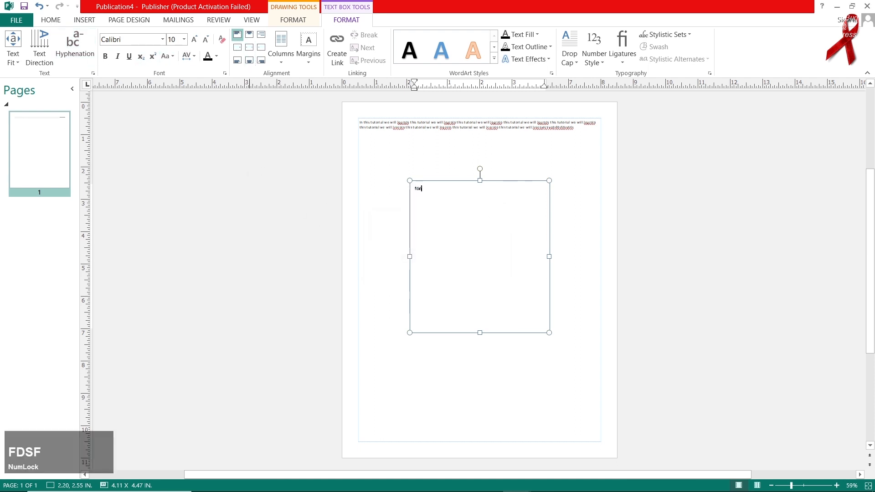
type("sfsfsafsdfsfsdsffsf")
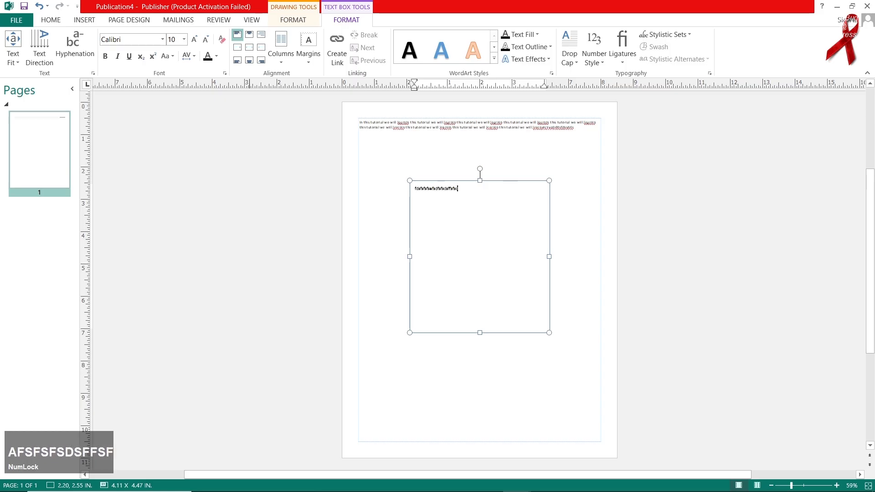
key("ctrl+a")
key("ctrl+c")
key("ctrl+v")
key("ctrl+v")
key("ctrl+v")
key("ctrl+v")
key("ctrl+v")
key("ctrl+v")
key("ctrl+v")
key("ctrl+v")
key("ctrl+v")
key("ctrl+v")
key("ctrl+v")
key("ctrl+v")
key("ctrl+v")
key("ctrl+v")
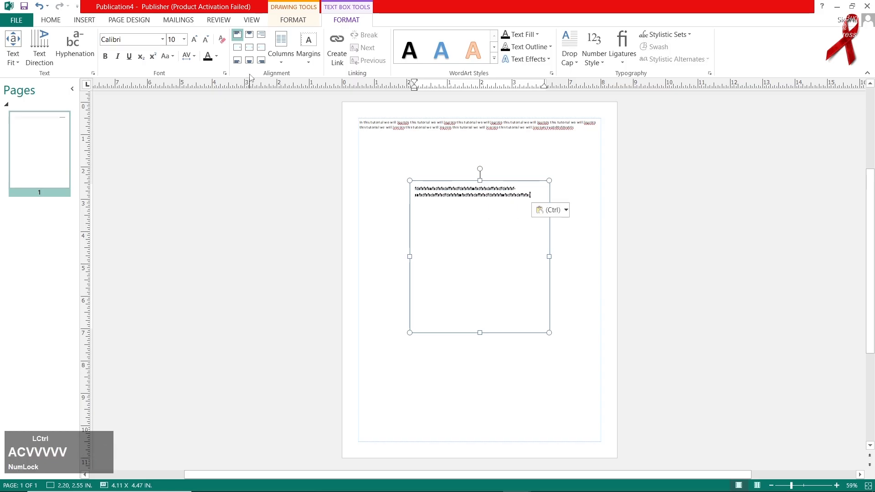
key("ctrl+v")
key("ctrl+v")
key("ctrl+v")
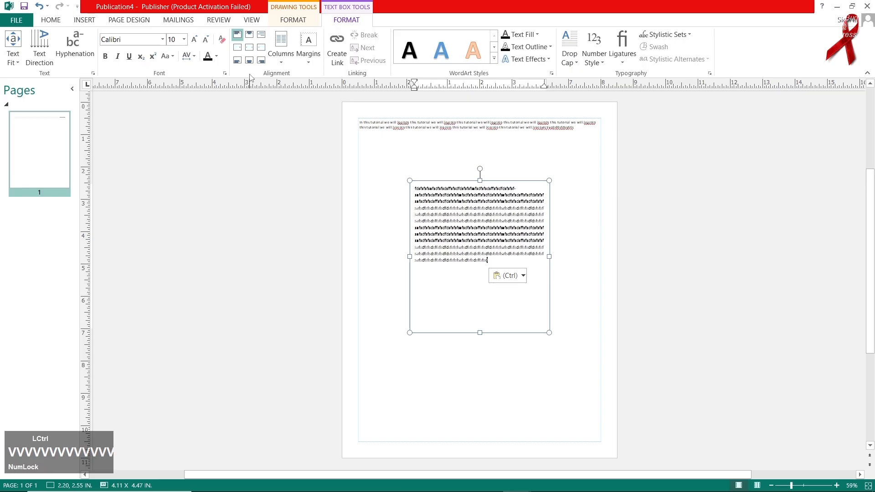
Step: Try the Best Fit and Shrink Text On Overflow options on the box's text, and set it to Grow Text Box to Fit
key("ctrl+a")
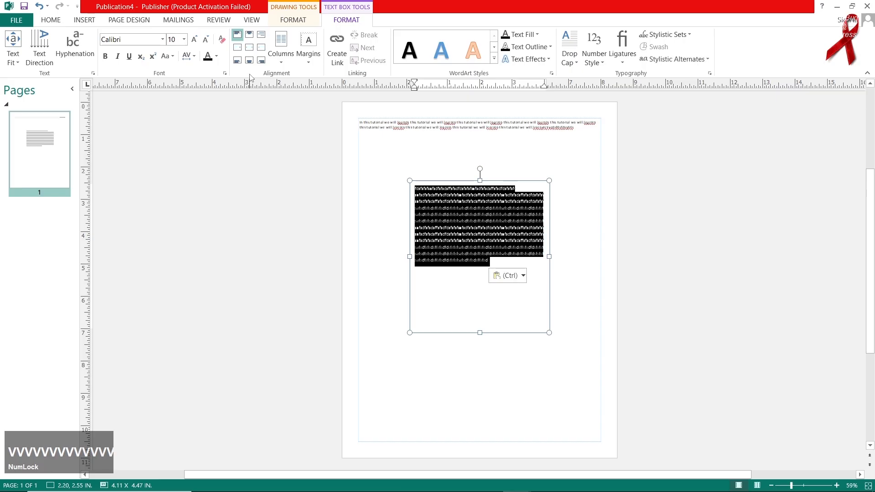
left_click(13, 51)
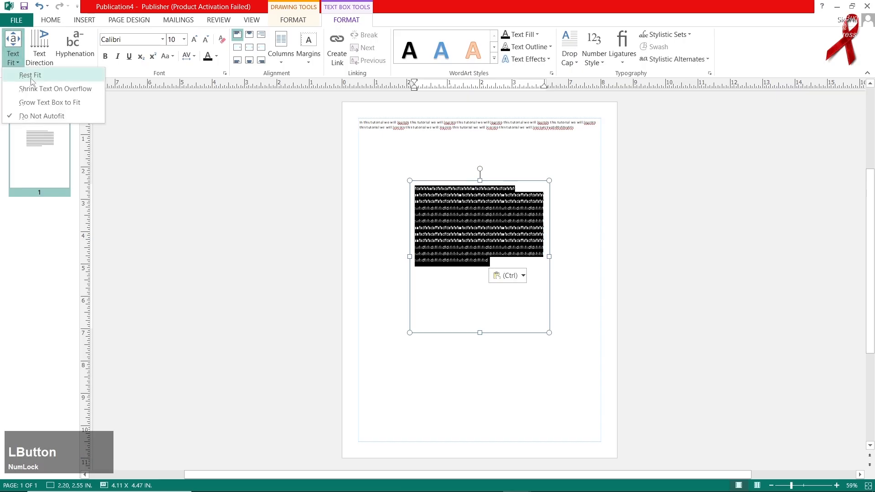
left_click(30, 77)
left_click(14, 57)
left_click(43, 90)
left_click(12, 50)
left_click(46, 102)
left_click(13, 50)
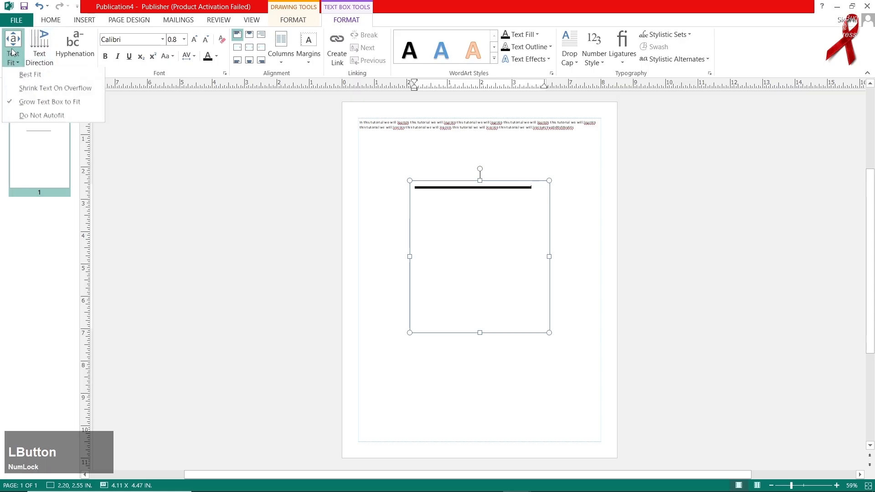